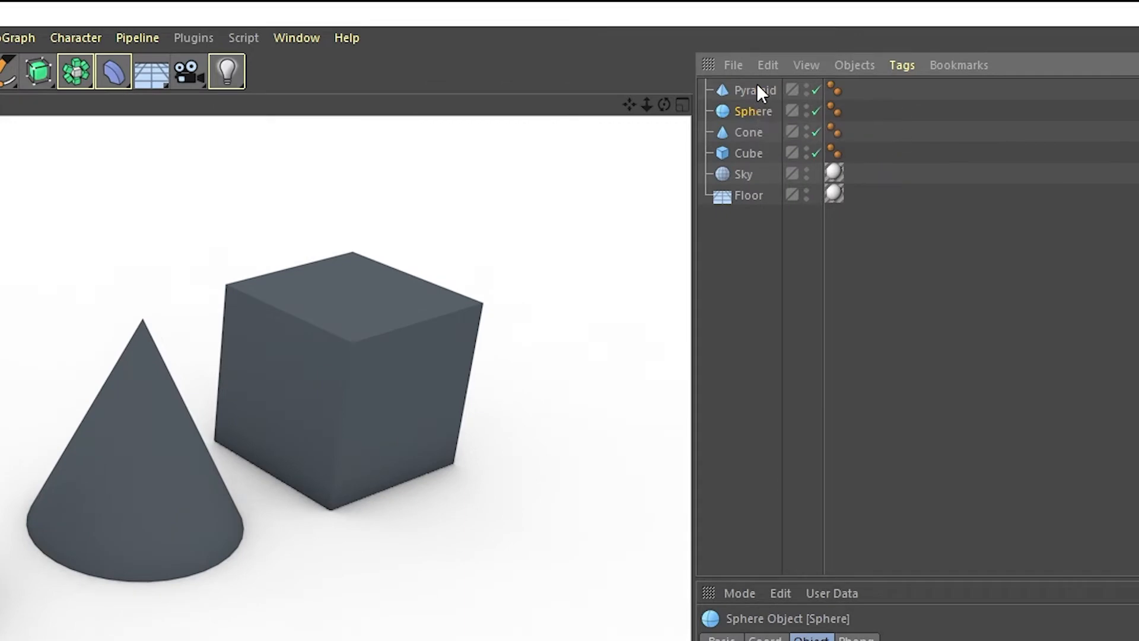
Step: Rename the Pyramid object as New pyramid
left_click(787, 51)
double_click(757, 90)
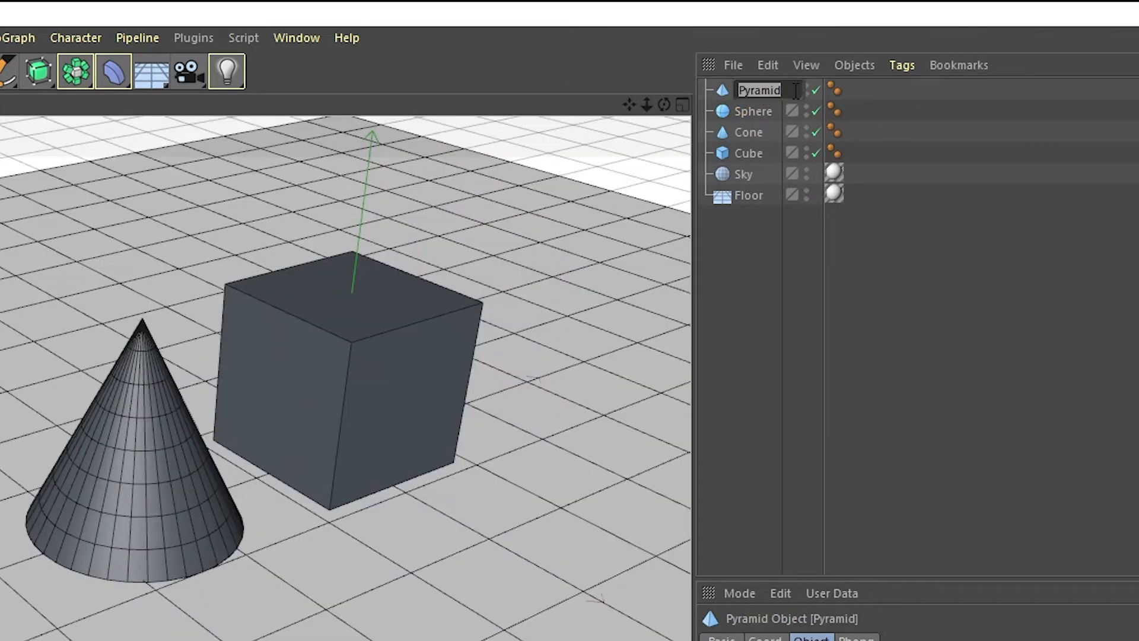
type("New pyramid")
key("Return")
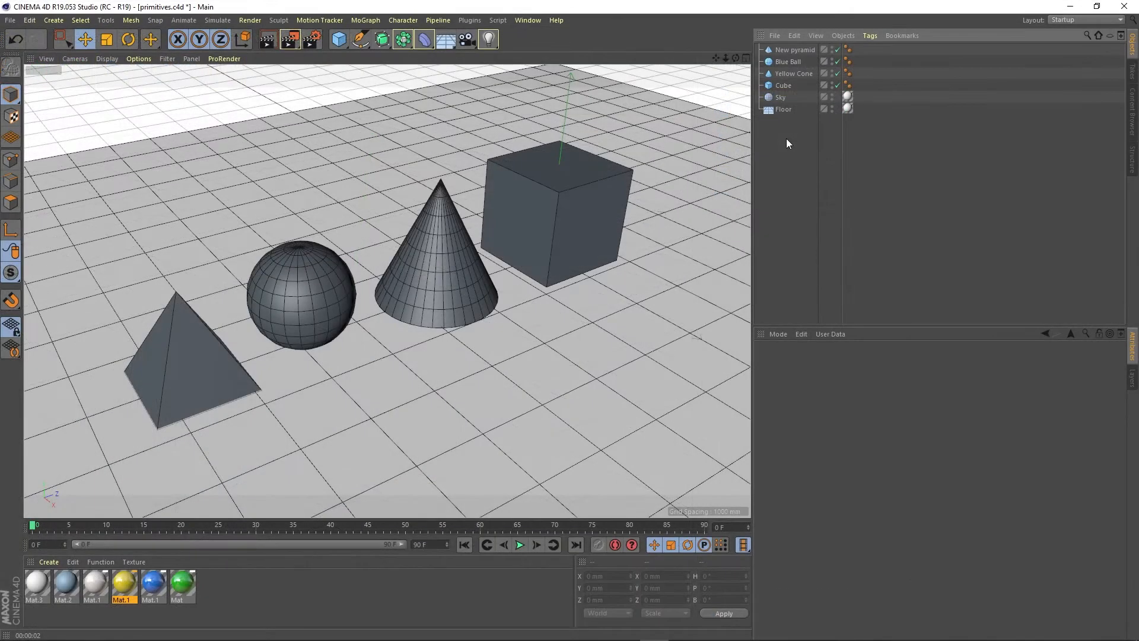
Step: Examine which scene shape and properties belong to each listed object by selecting Sky, Cube, Yellow Cone, Blue Ball and New pyramid in turn
left_click(785, 99)
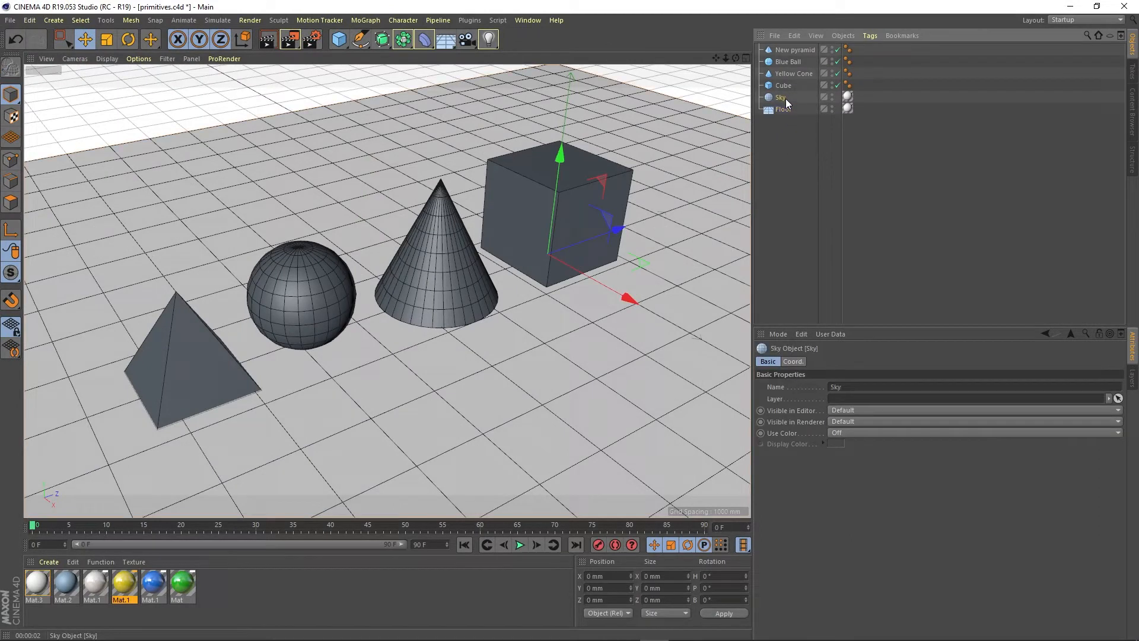
left_click(784, 85)
left_click(782, 74)
left_click(782, 62)
left_click(782, 53)
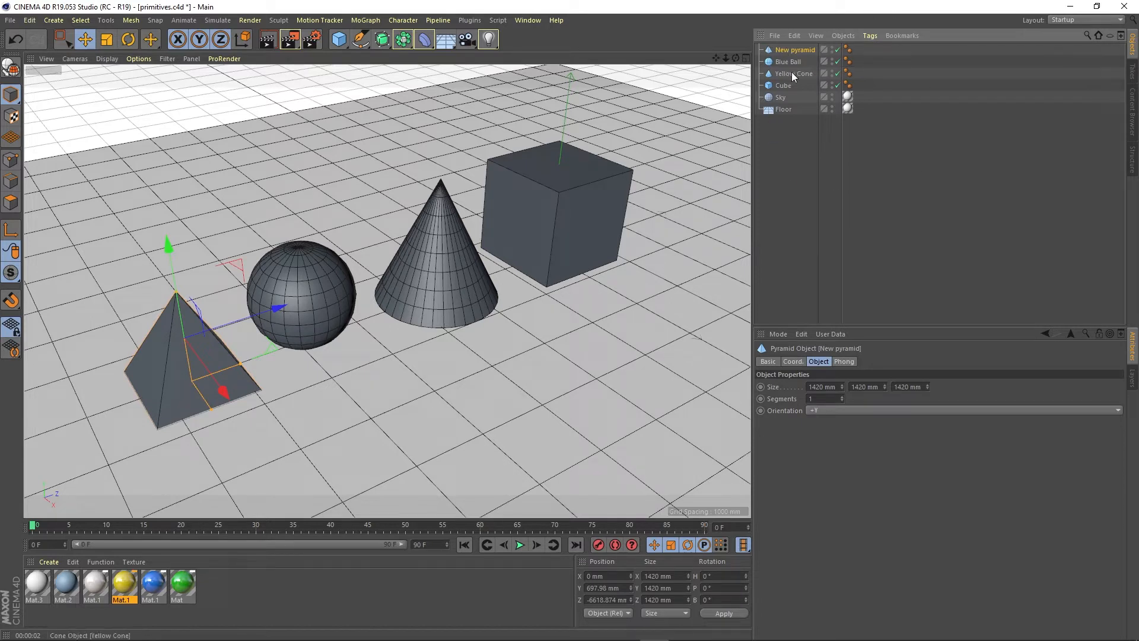
left_click(787, 73)
left_click(784, 85)
Step: Move Blue Ball and then New pyramid to the end of the object list
left_click(788, 62)
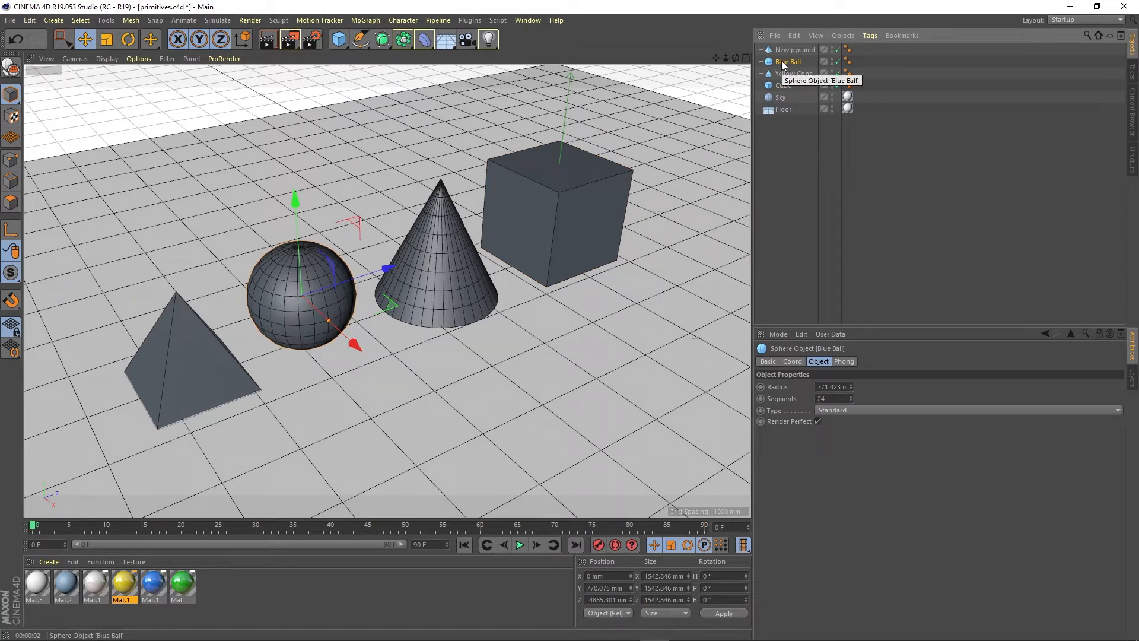
left_click_drag(781, 60, 781, 122)
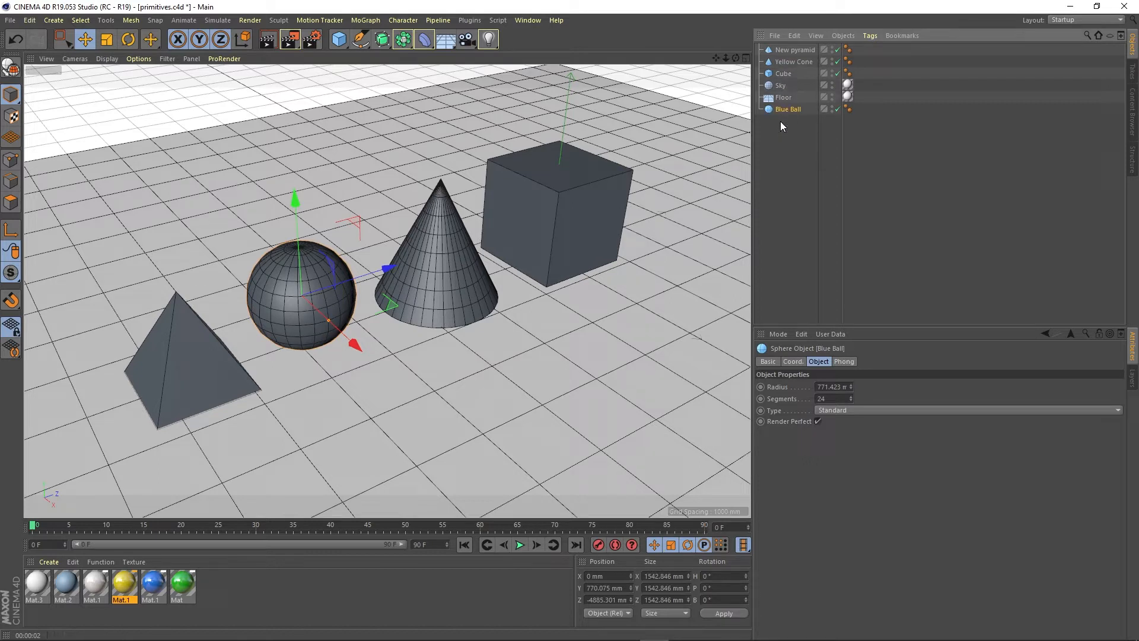
left_click_drag(785, 52, 782, 123)
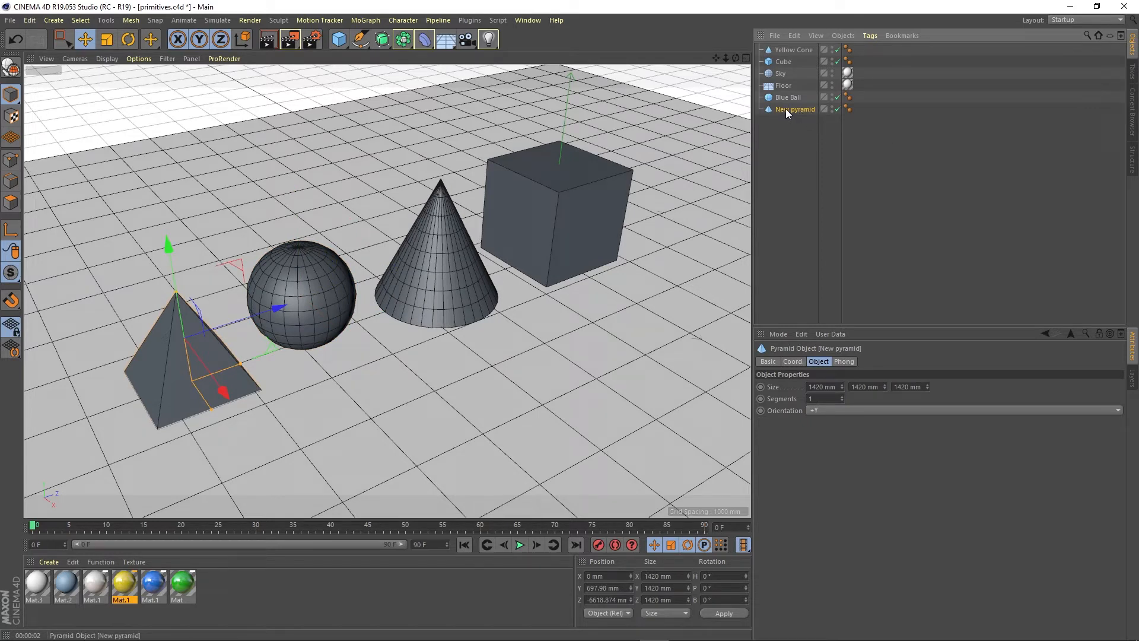
Step: Reorder New pyramid in the object list so that it sits between Cube and Sky
left_click_drag(785, 108, 781, 97)
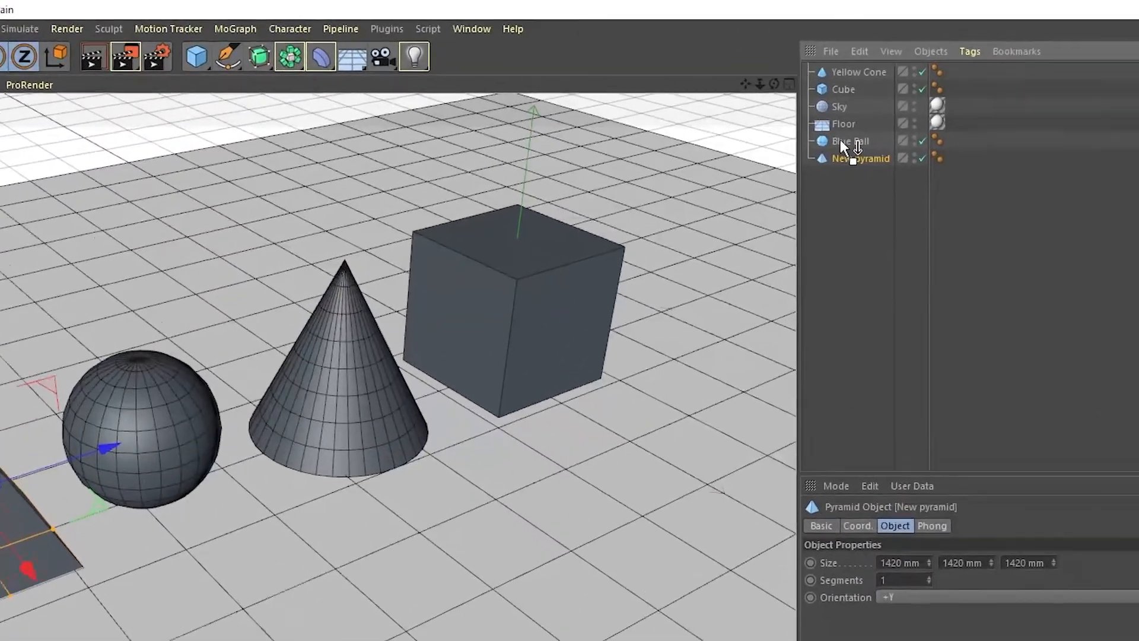
left_click_drag(840, 140, 840, 141)
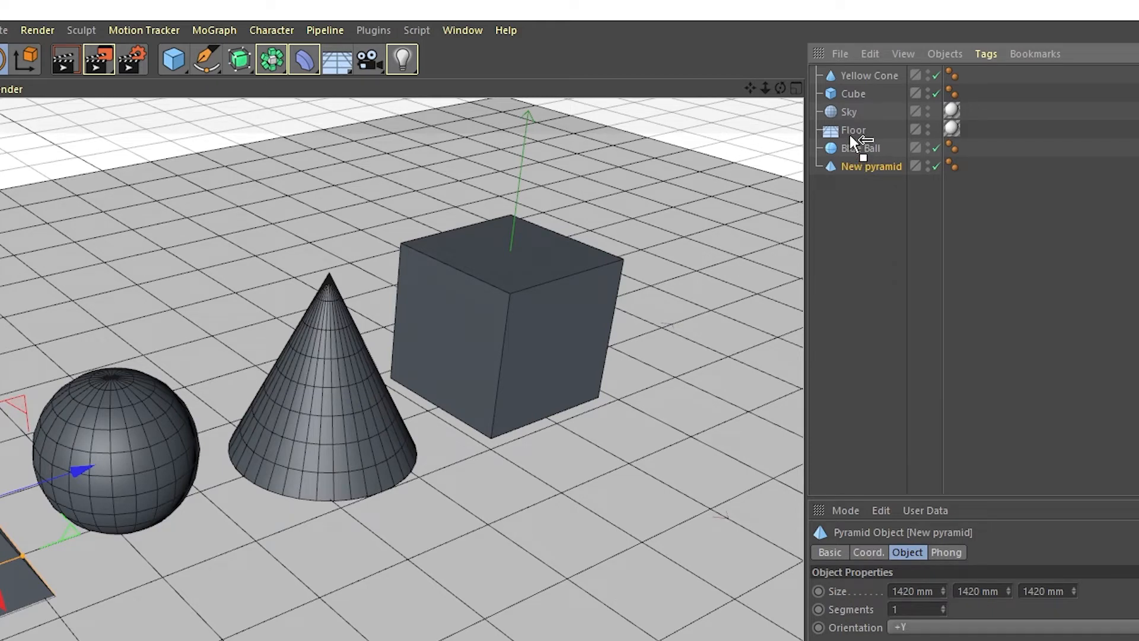
left_click_drag(848, 127, 850, 120)
left_click_drag(849, 102, 848, 99)
Step: Make New pyramid a child of the Cube object
left_click(852, 88)
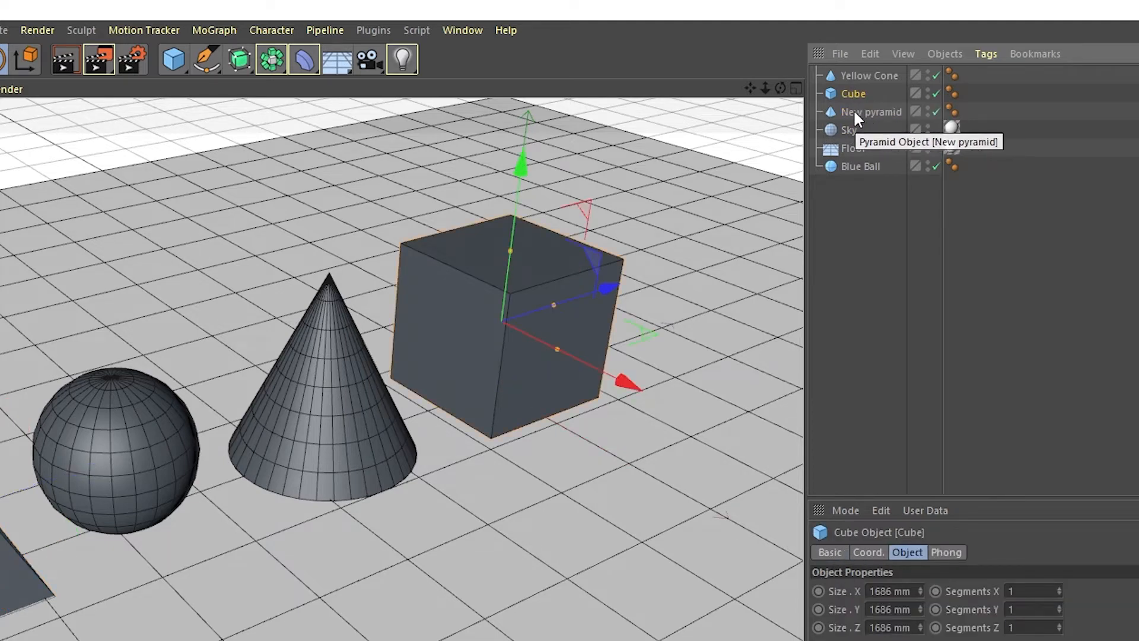
left_click_drag(855, 116, 854, 102)
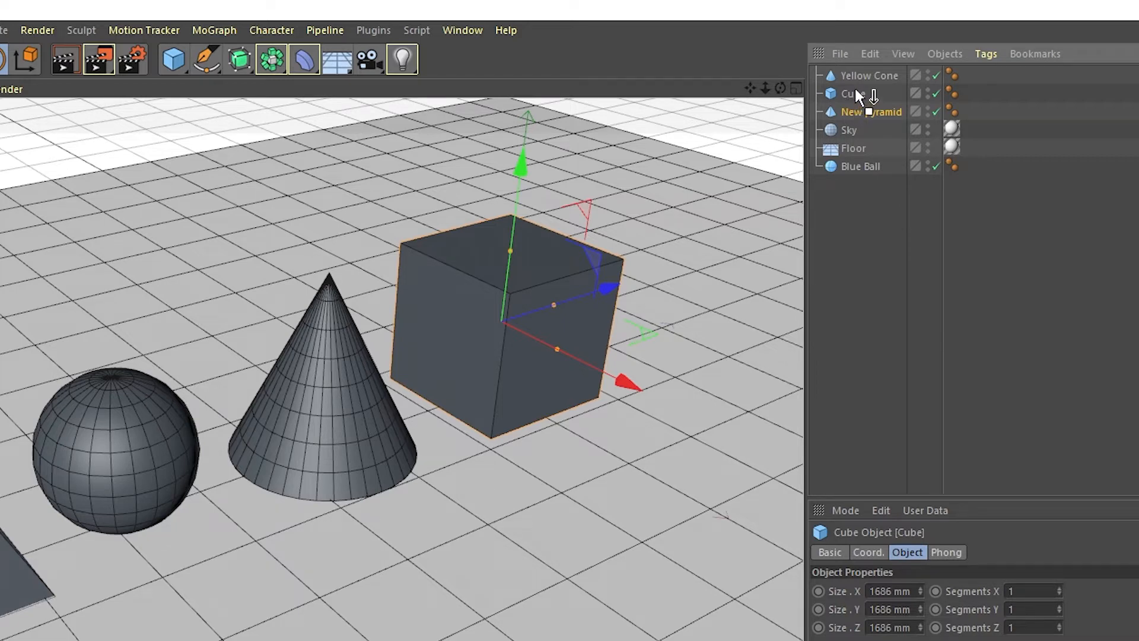
left_click_drag(856, 91, 855, 92)
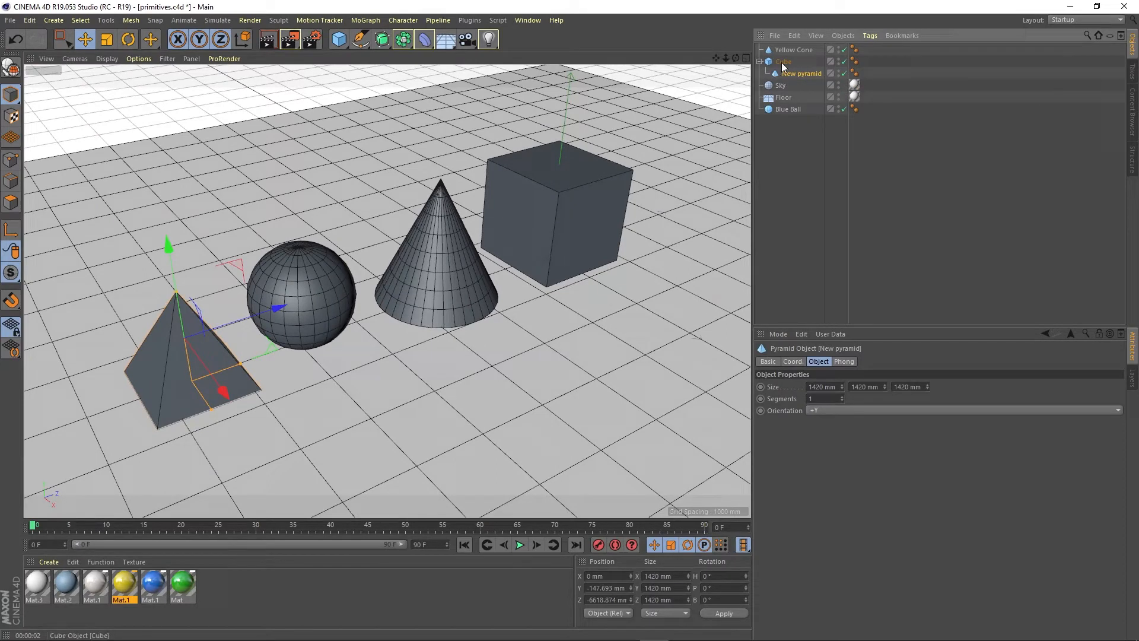
Step: Move the Cube together with its child to the end of the object list and select the child New pyramid
left_click(782, 64)
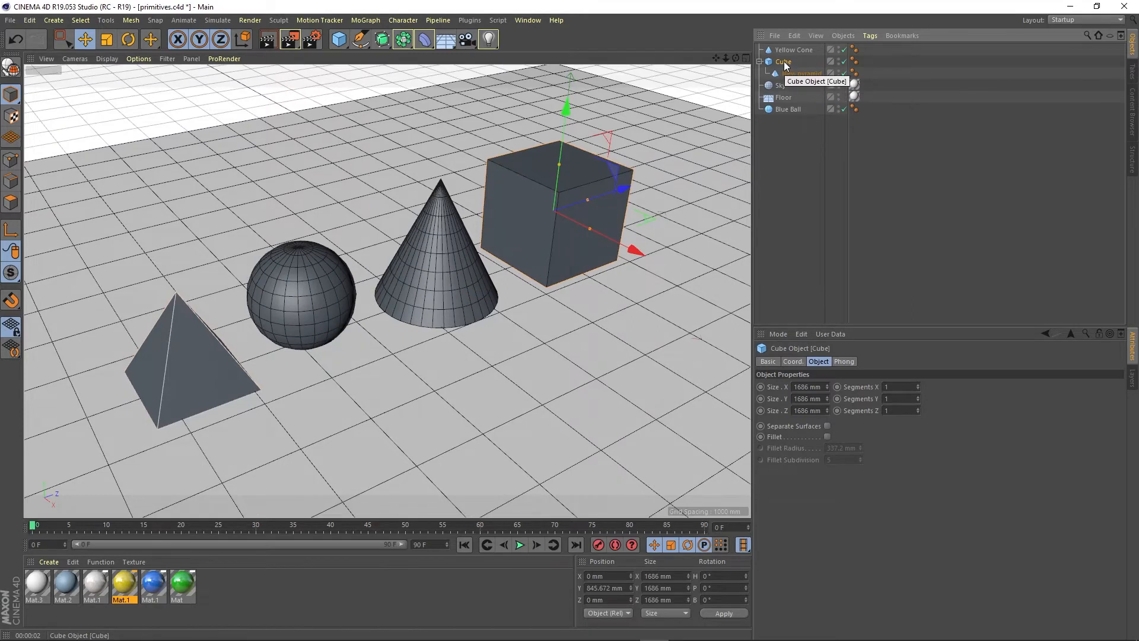
left_click_drag(783, 62, 783, 116)
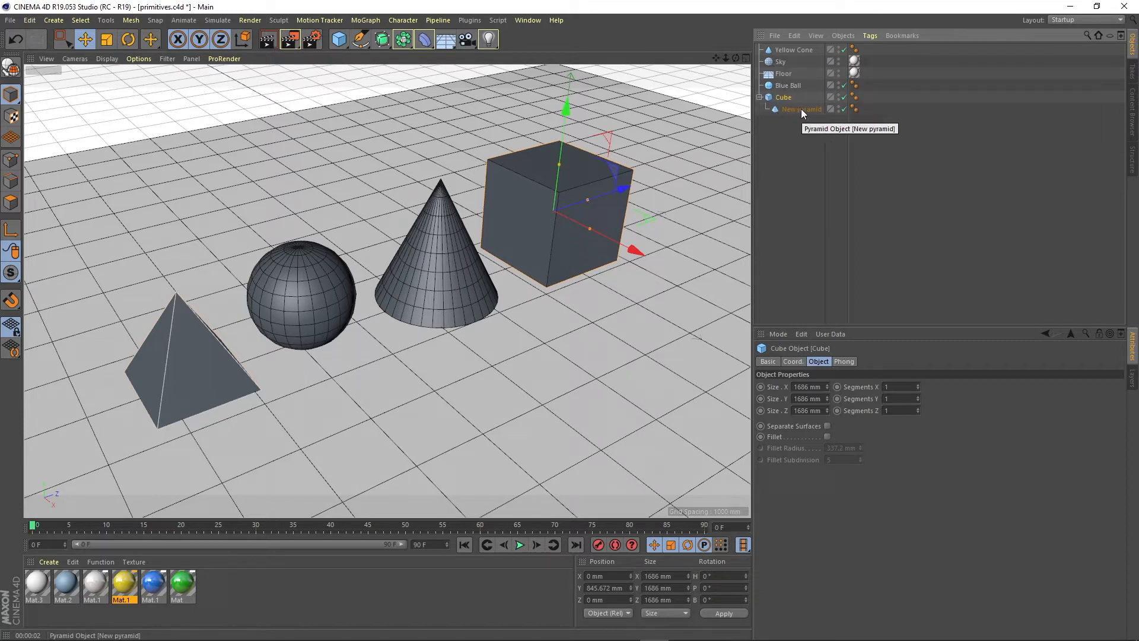
left_click(798, 109)
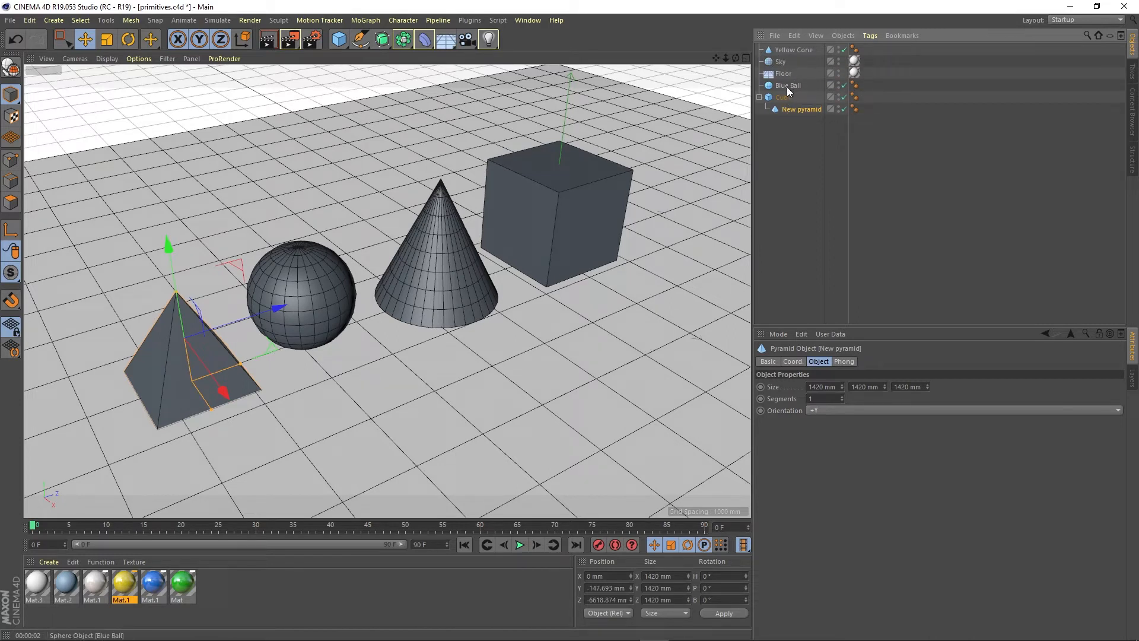
Step: Make Blue Ball a child of Yellow Cone and move the cone with its child to the end of the object list
left_click(785, 86)
left_click_drag(784, 89, 787, 53)
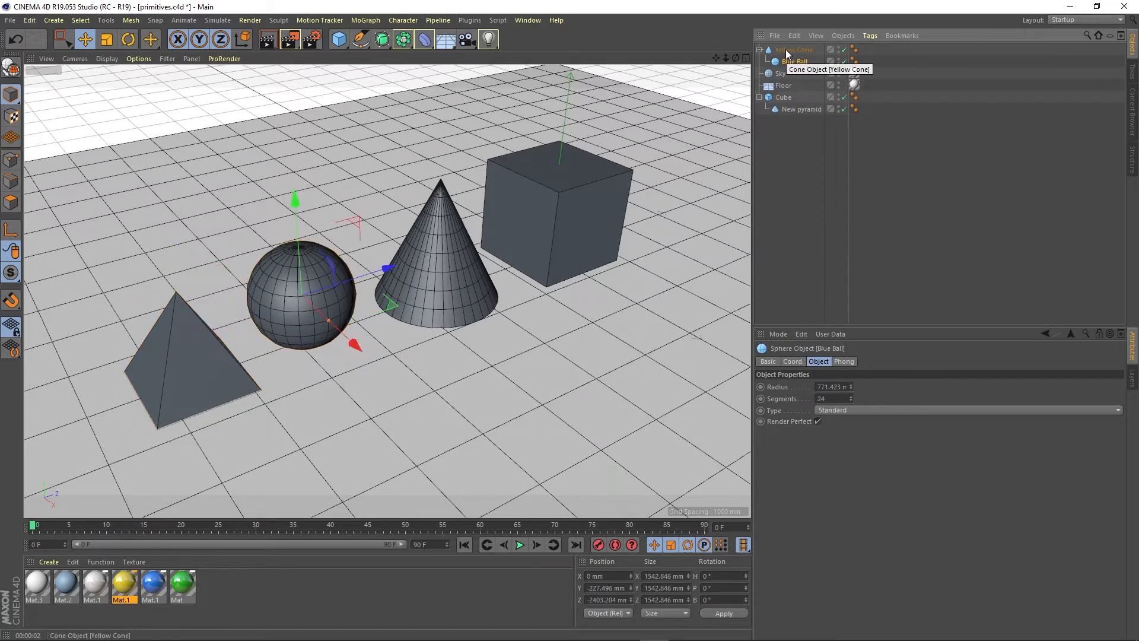
left_click(787, 52)
left_click_drag(787, 52, 788, 132)
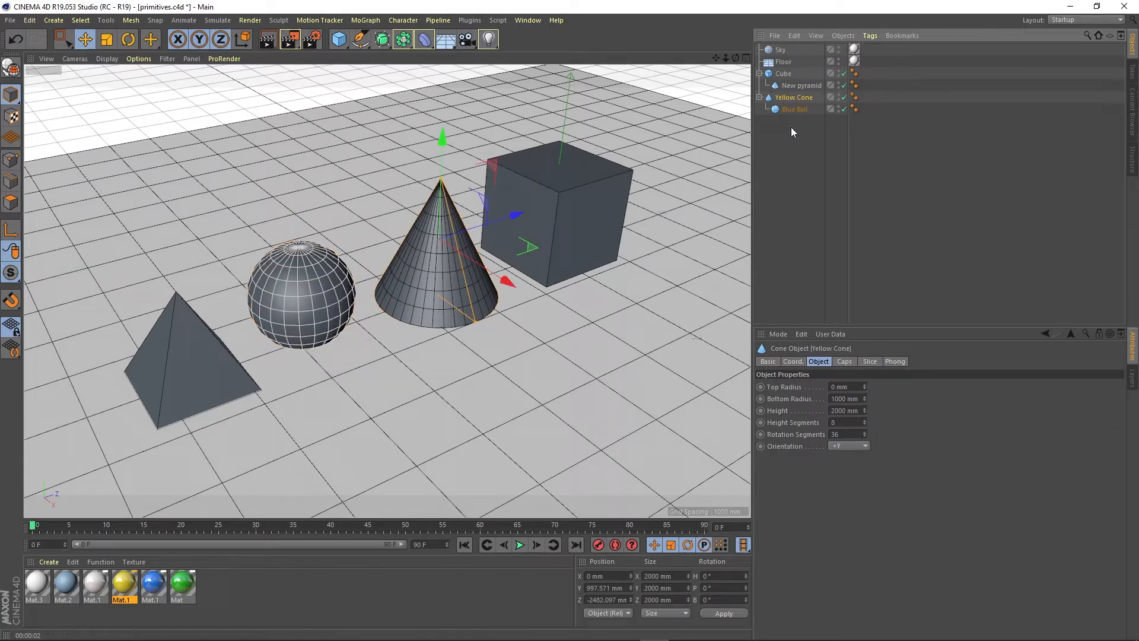
Step: Take New pyramid out of Cube and Blue Ball out of Yellow Cone, placing both at the end of the object list
left_click(811, 73)
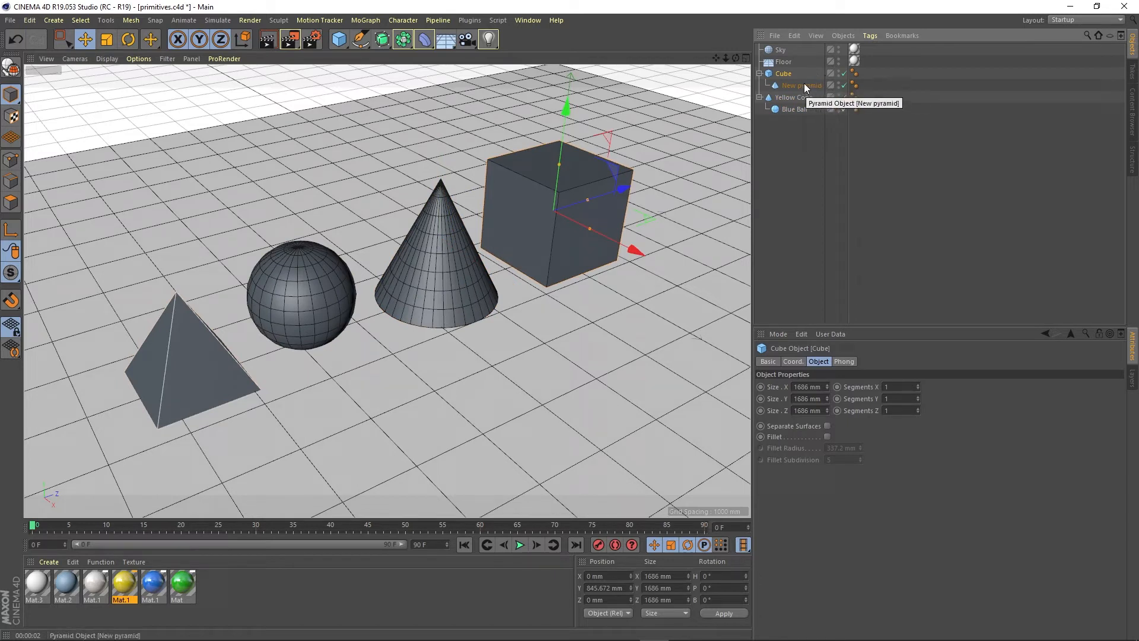
left_click_drag(791, 85, 788, 140)
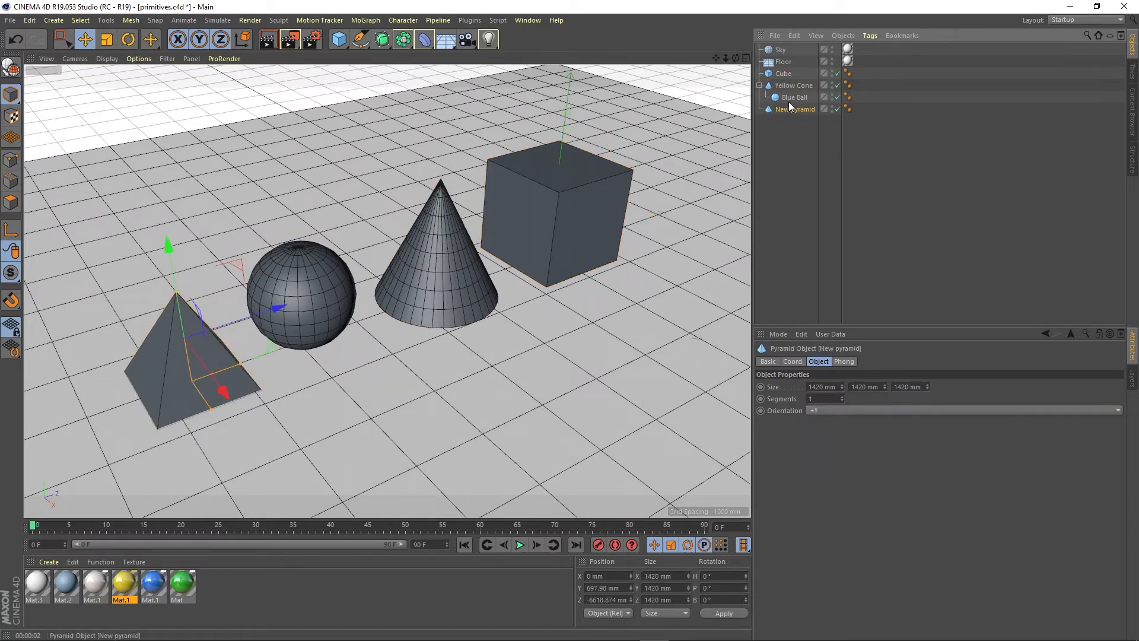
left_click_drag(787, 95, 784, 144)
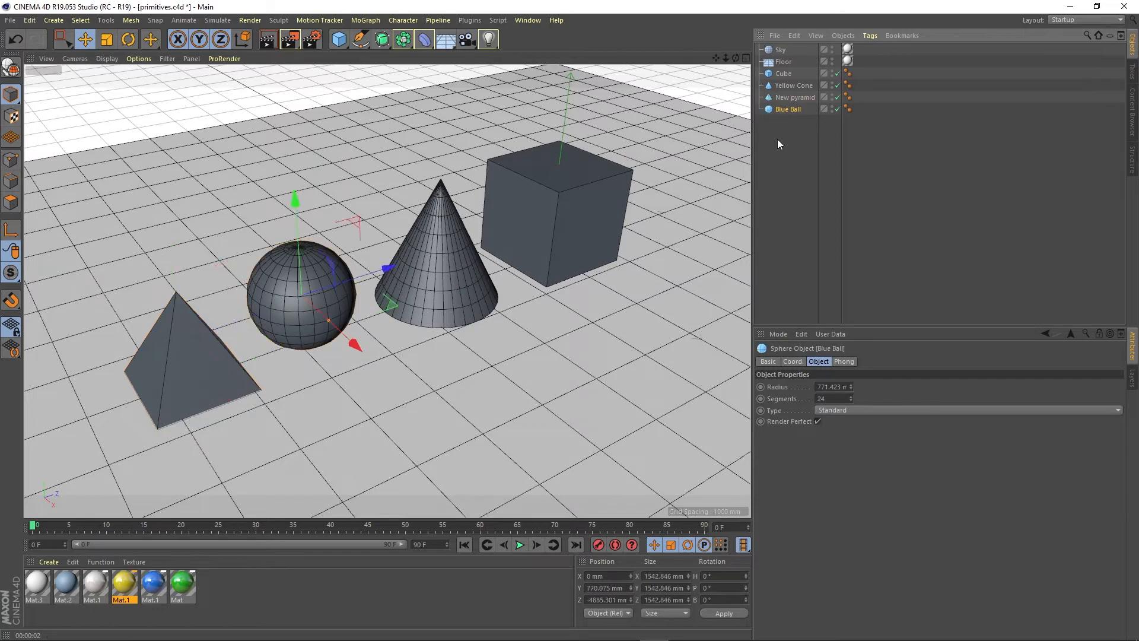
Step: Group Yellow Cone, New pyramid and Blue Ball under a null object and expand it to show its children
left_click(784, 97, "ctrl")
left_click(785, 86, "ctrl")
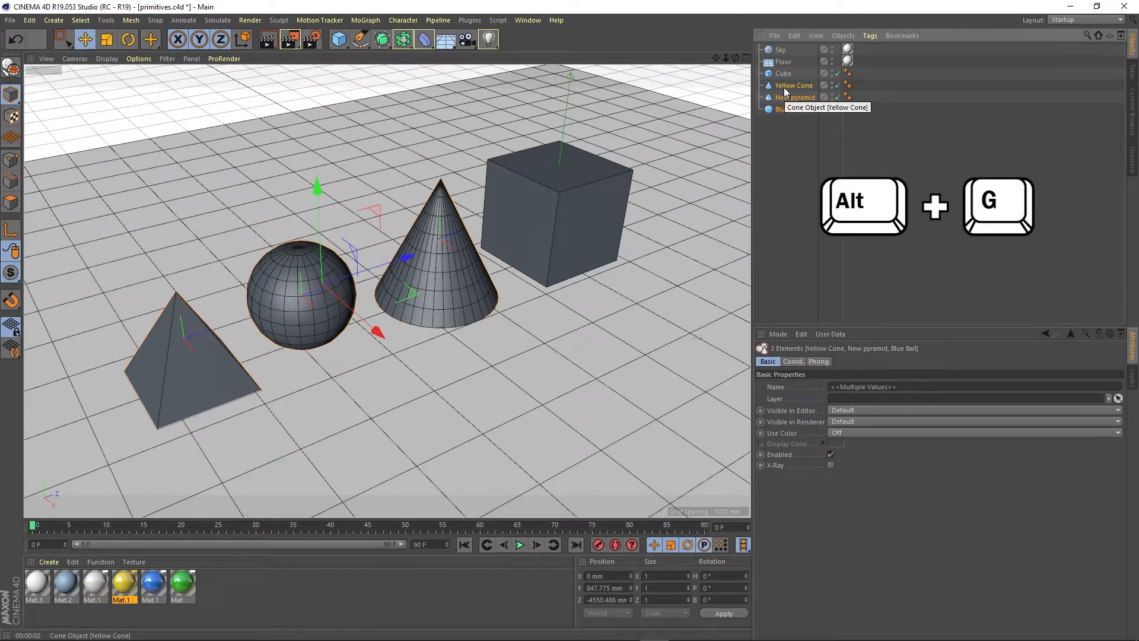
key("alt+g")
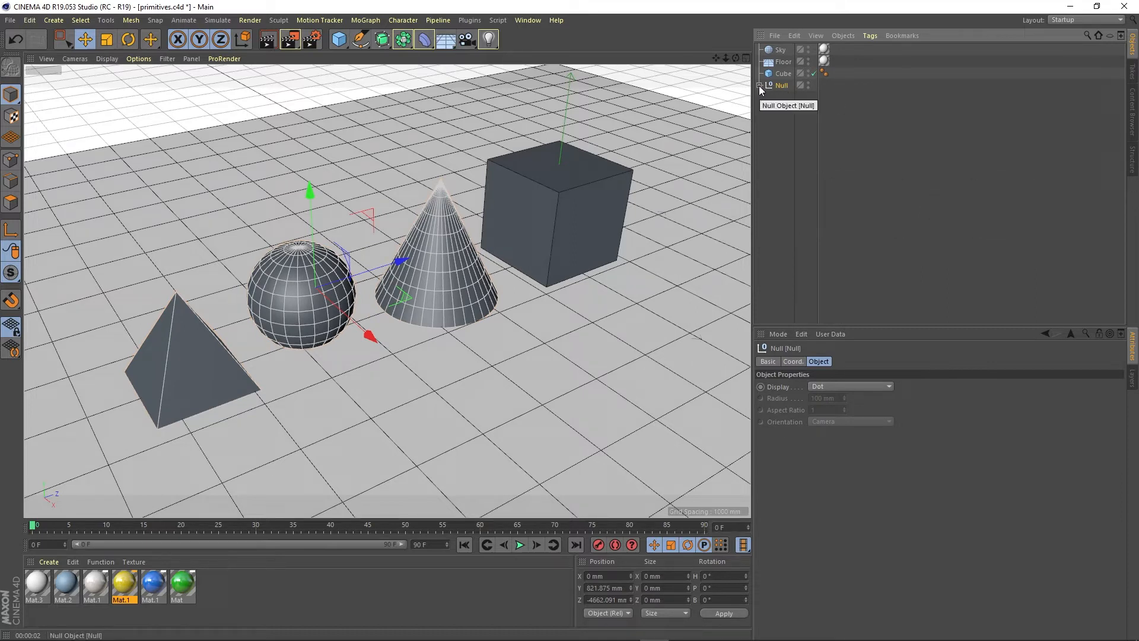
left_click(759, 85)
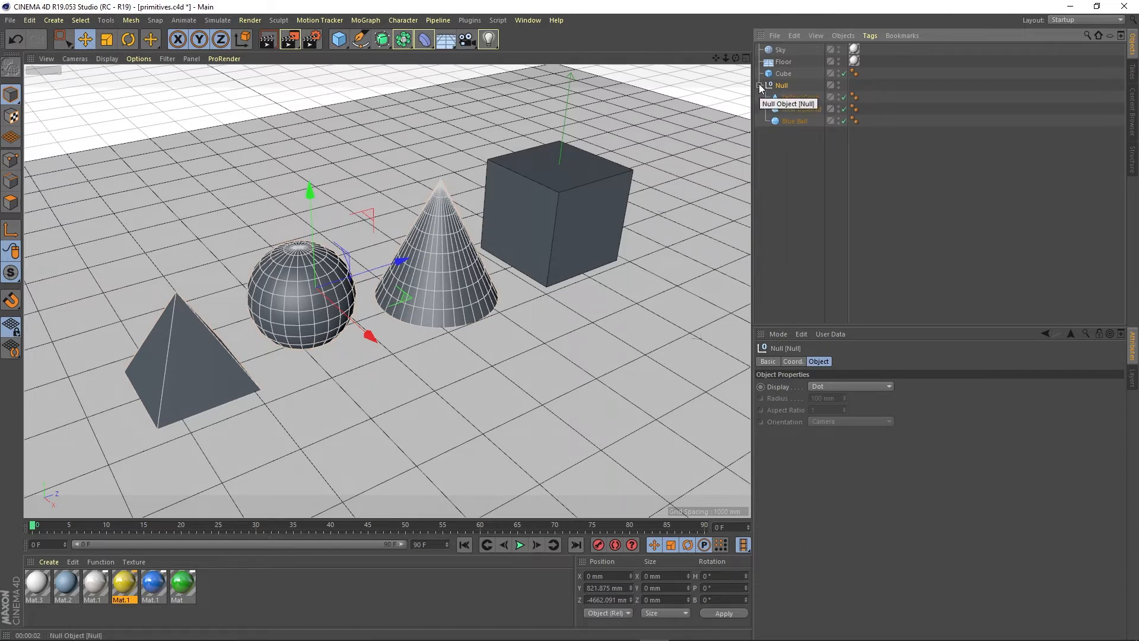
left_click(793, 100)
Step: Group the Cube, Floor and Sky objects under a second null object
left_click(783, 73)
left_click(783, 62, "ctrl")
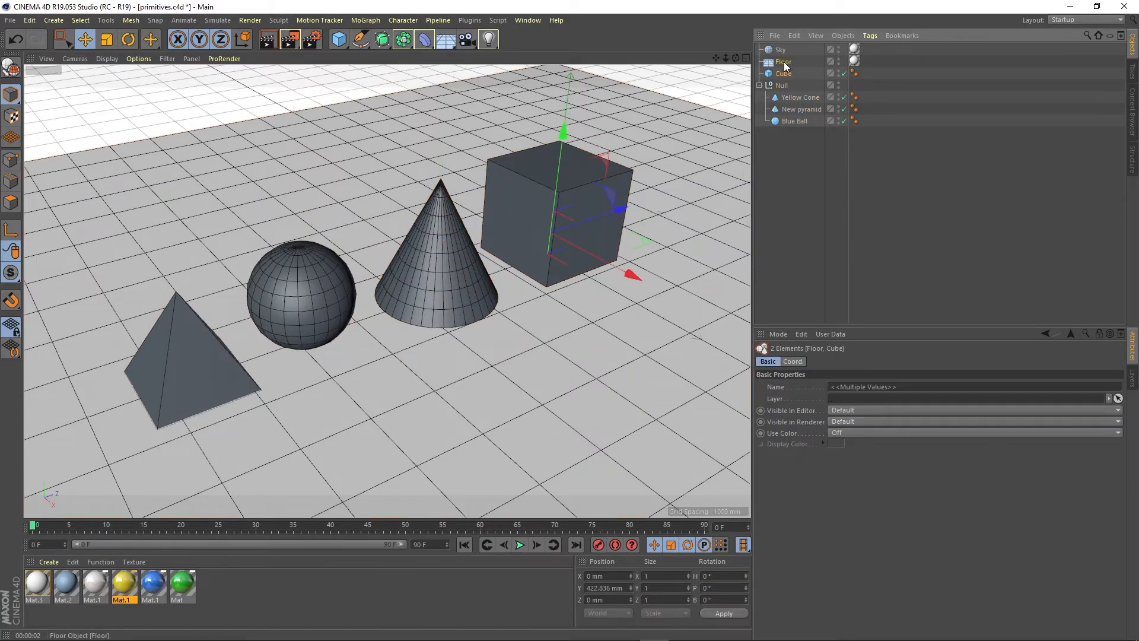
left_click(781, 51, "ctrl")
right_click(777, 50)
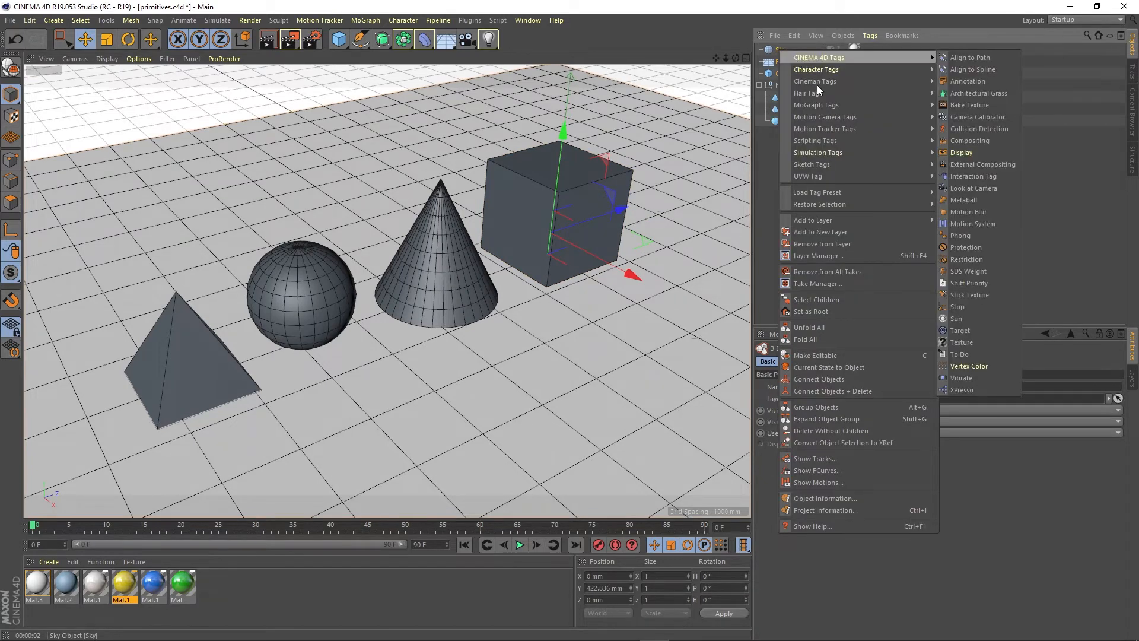
left_click(824, 406)
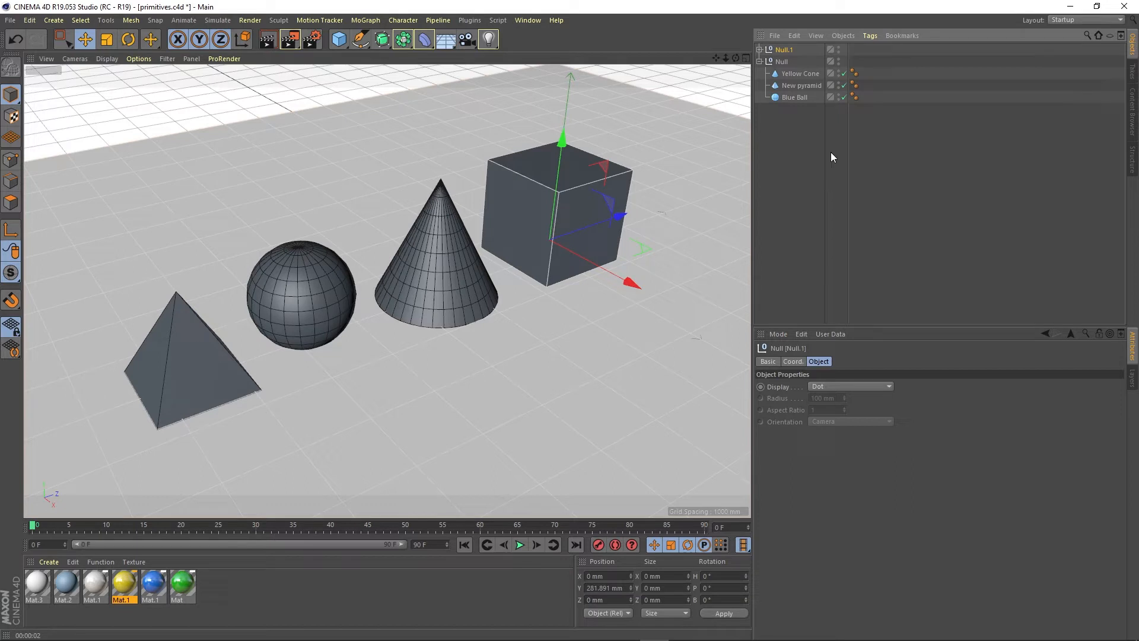
Step: Rename the null holding Sky, Floor and Cube as Group, and the null holding the other three shapes as Group 2
double_click(781, 50)
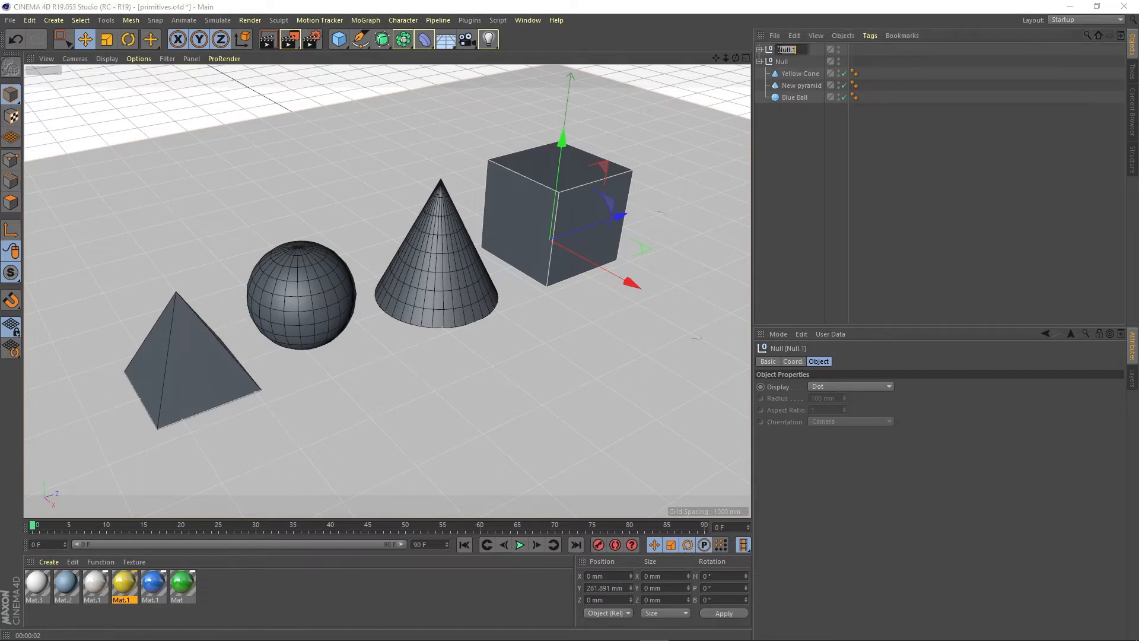
type("Sroup")
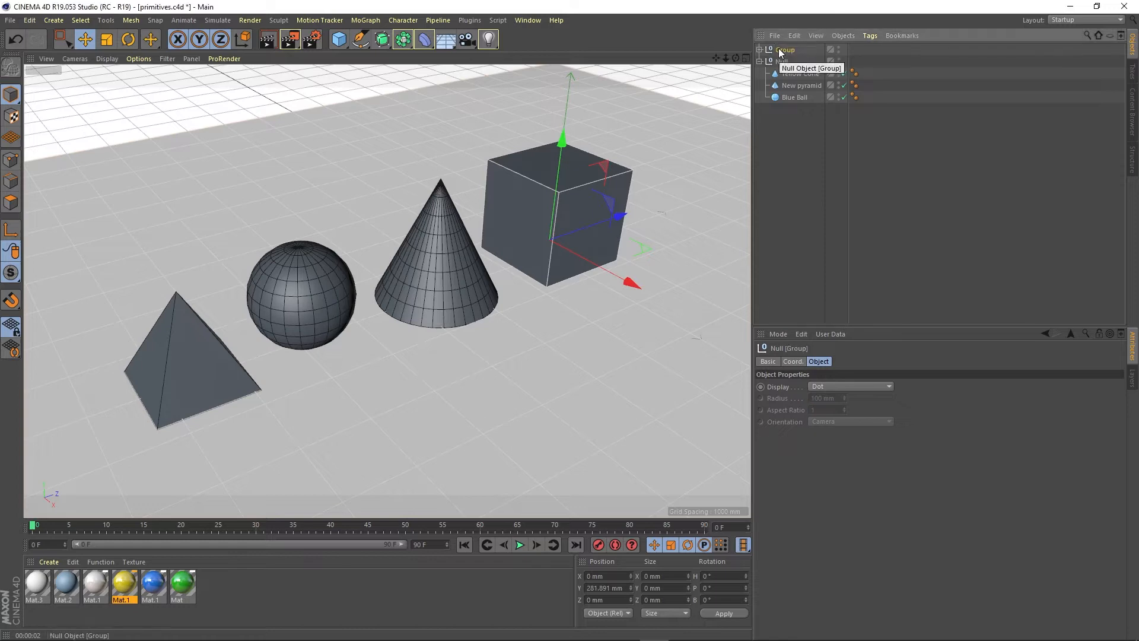
left_click(784, 62)
double_click(782, 62)
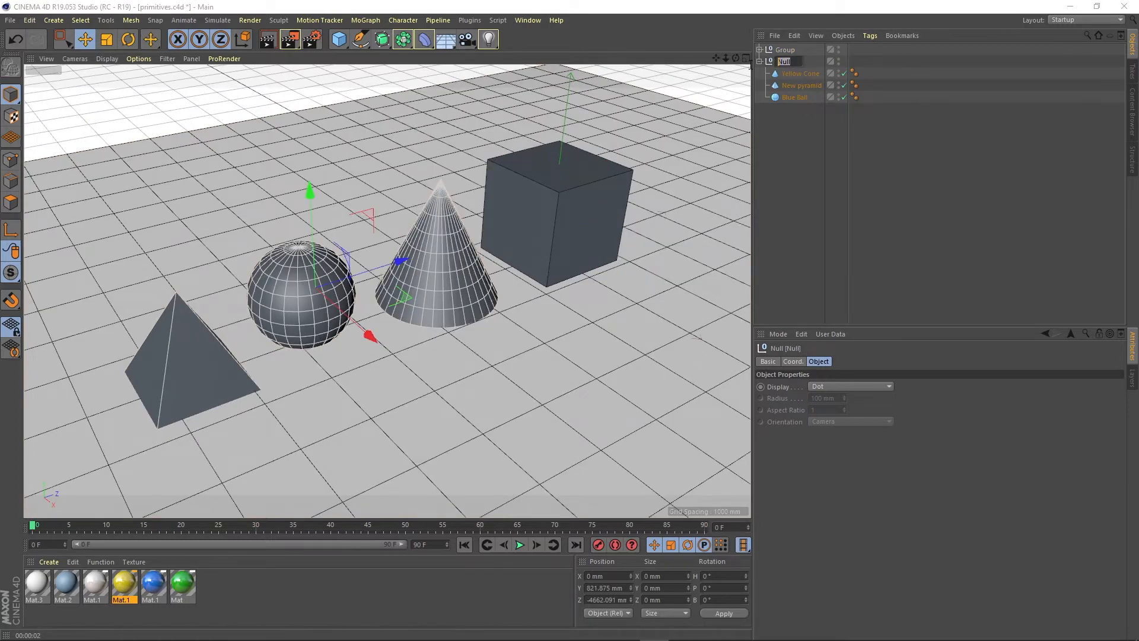
type("Group 2")
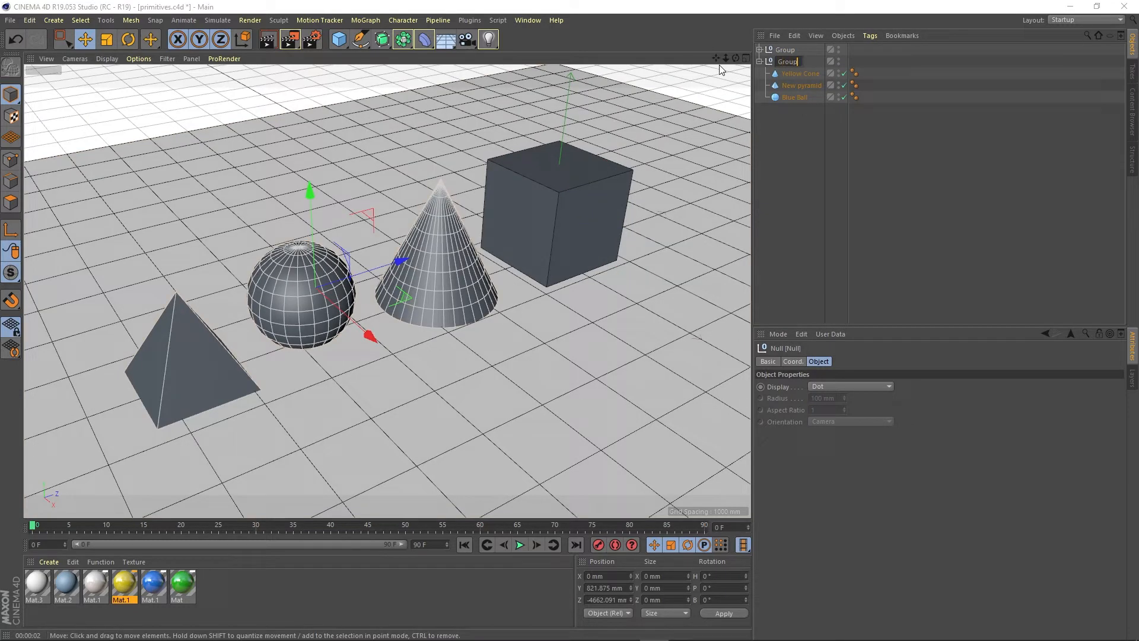
key("Return")
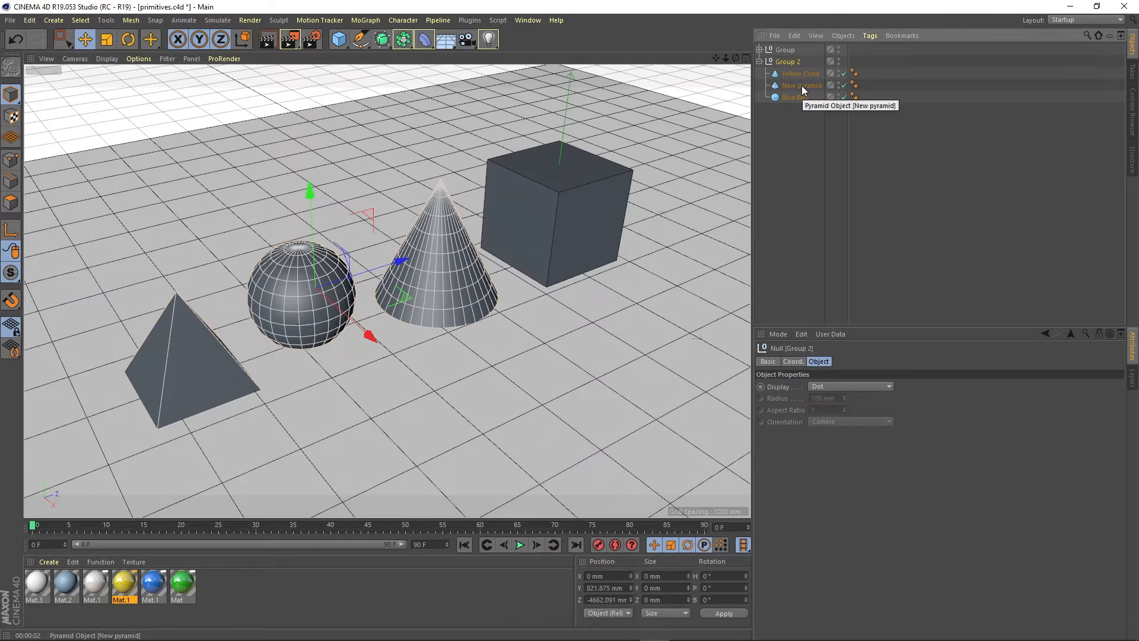
Step: Expand Group and move Yellow Cone, New pyramid and Blue Ball out of Group 2 to the end of the object list
left_click(760, 49)
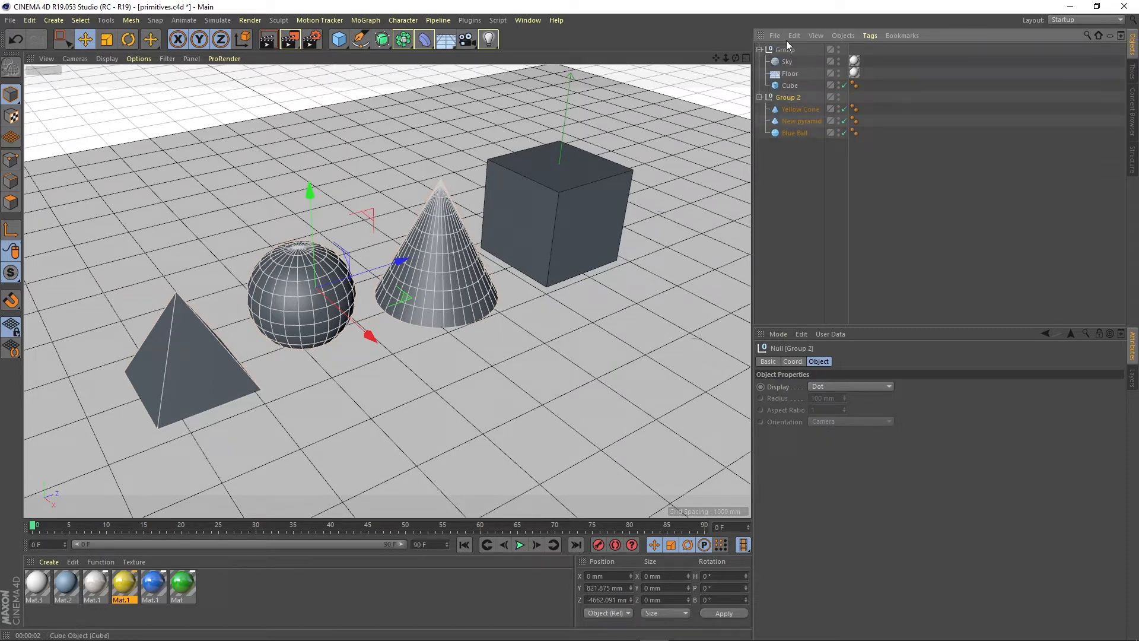
left_click(787, 146)
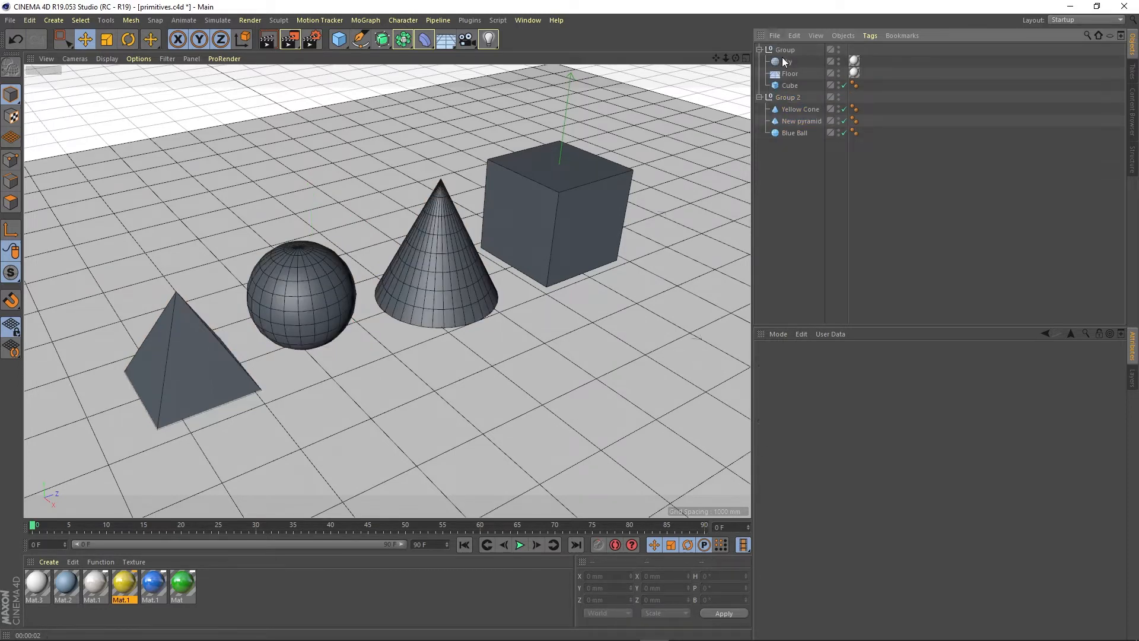
left_click(796, 133)
left_click(795, 110, "shift")
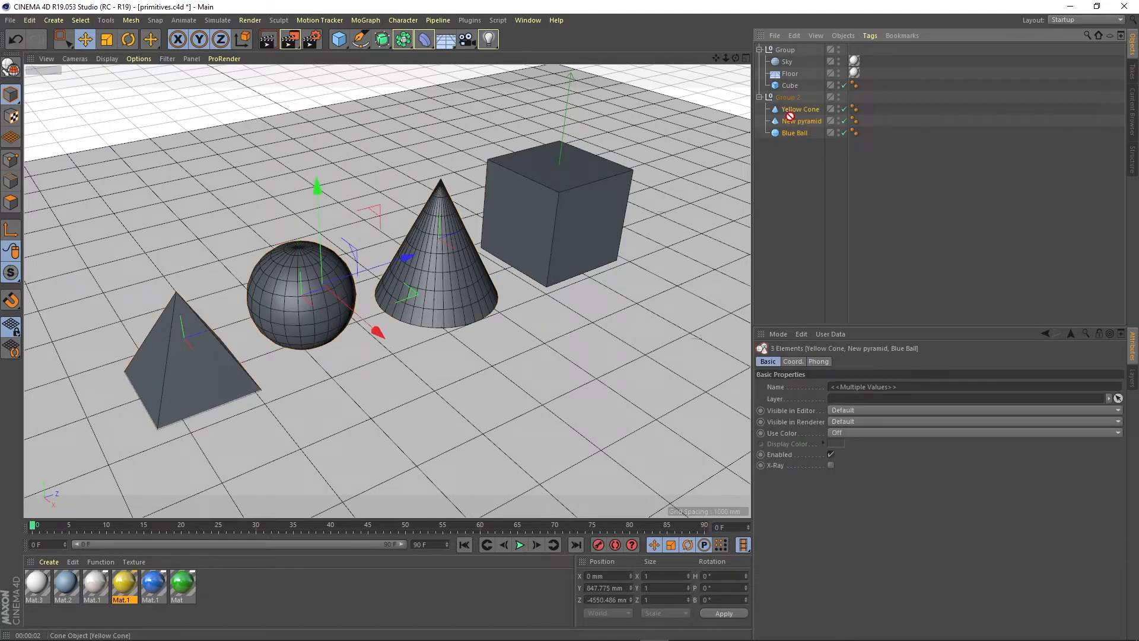
left_click_drag(790, 112, 793, 171)
Step: Move Sky, Floor and Cube out of Group to the end of the object list
left_click(785, 62)
left_click(788, 86, "shift")
left_click_drag(786, 72, 798, 172)
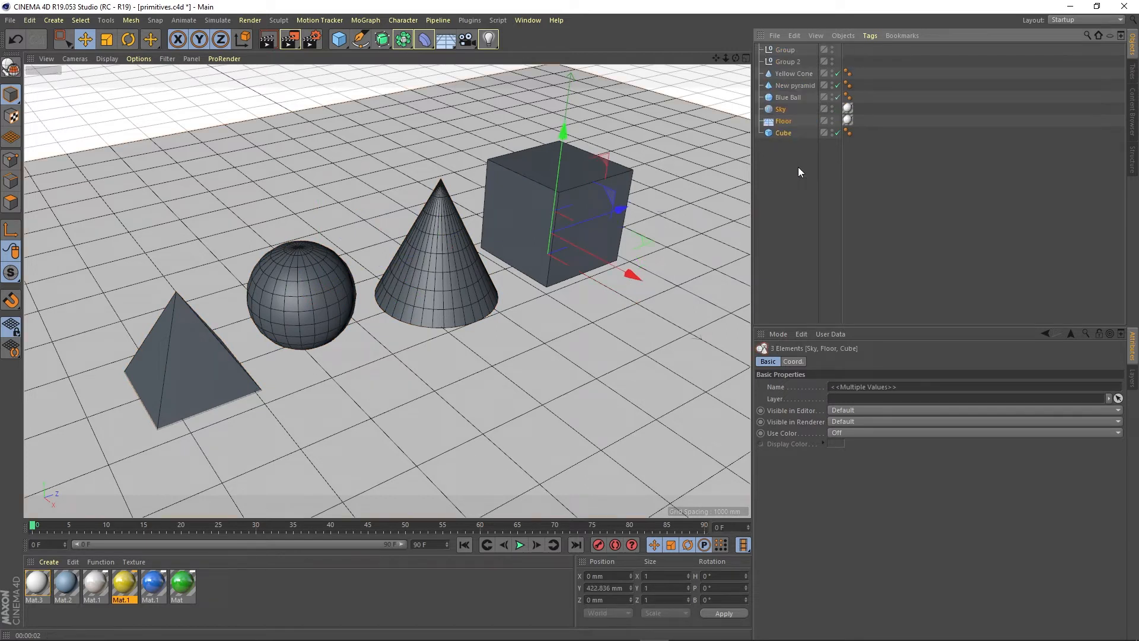
Step: Delete the empty Group and Group 2 null objects
left_click(780, 63)
left_click(783, 52)
left_click(789, 63)
left_click(784, 50, "shift")
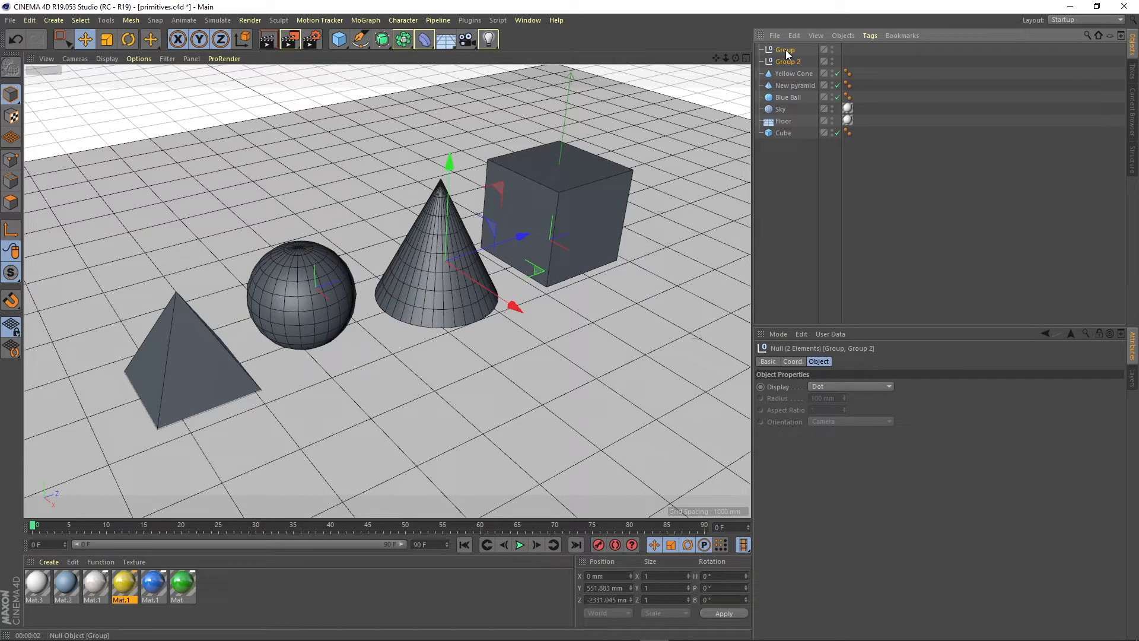
key("Delete")
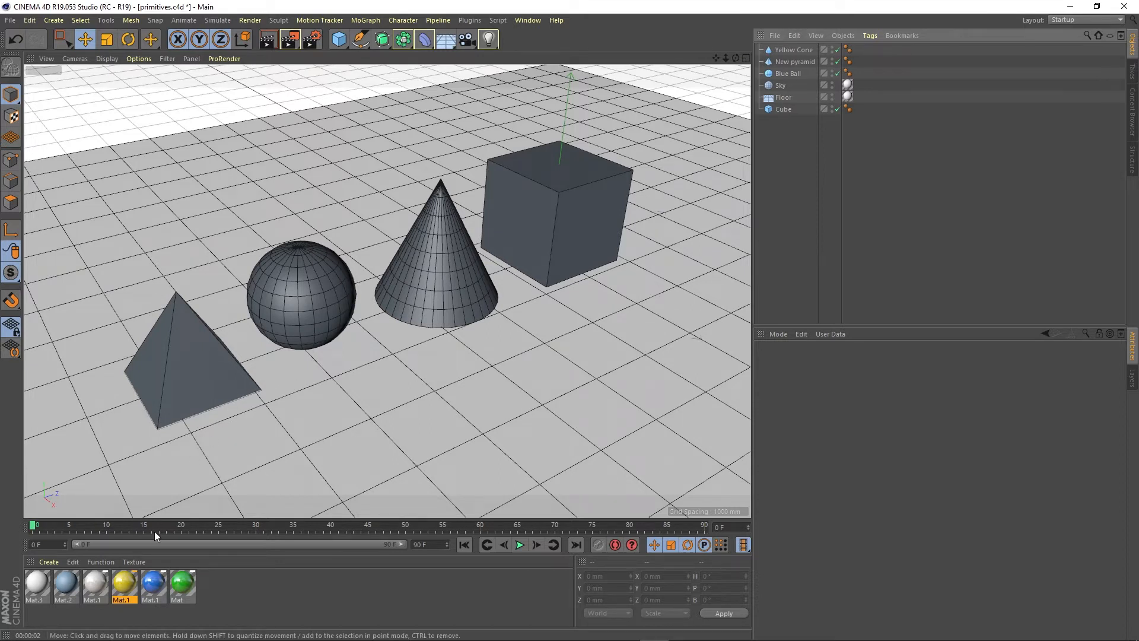
Step: Apply the yellow material to Yellow Cone and the blue material to Blue Ball
left_click(124, 582)
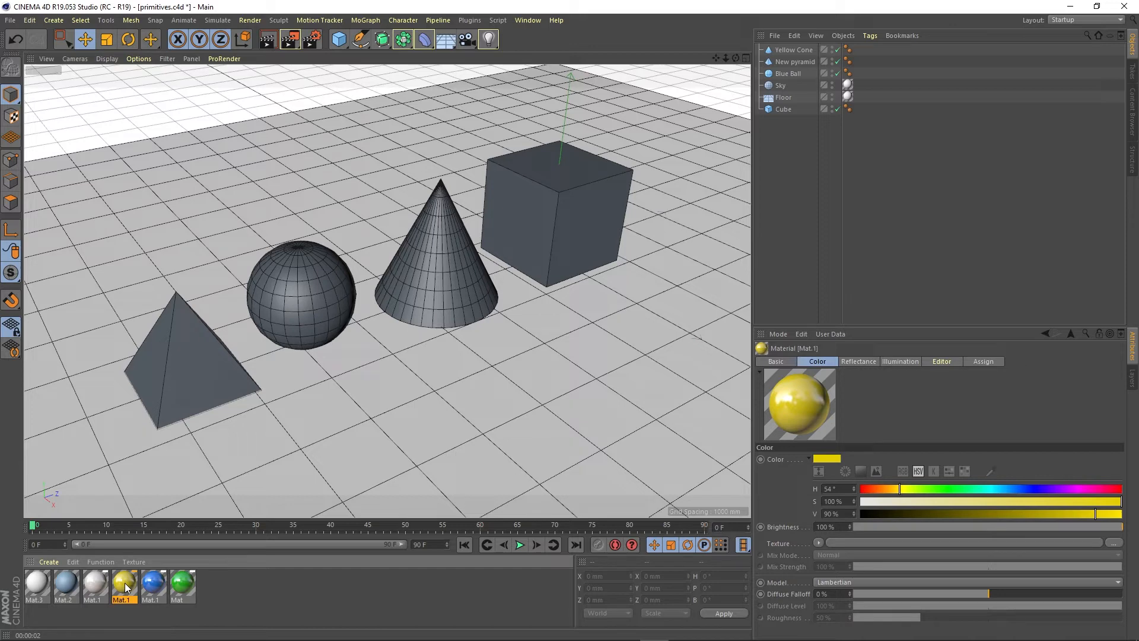
left_click_drag(124, 582, 172, 480)
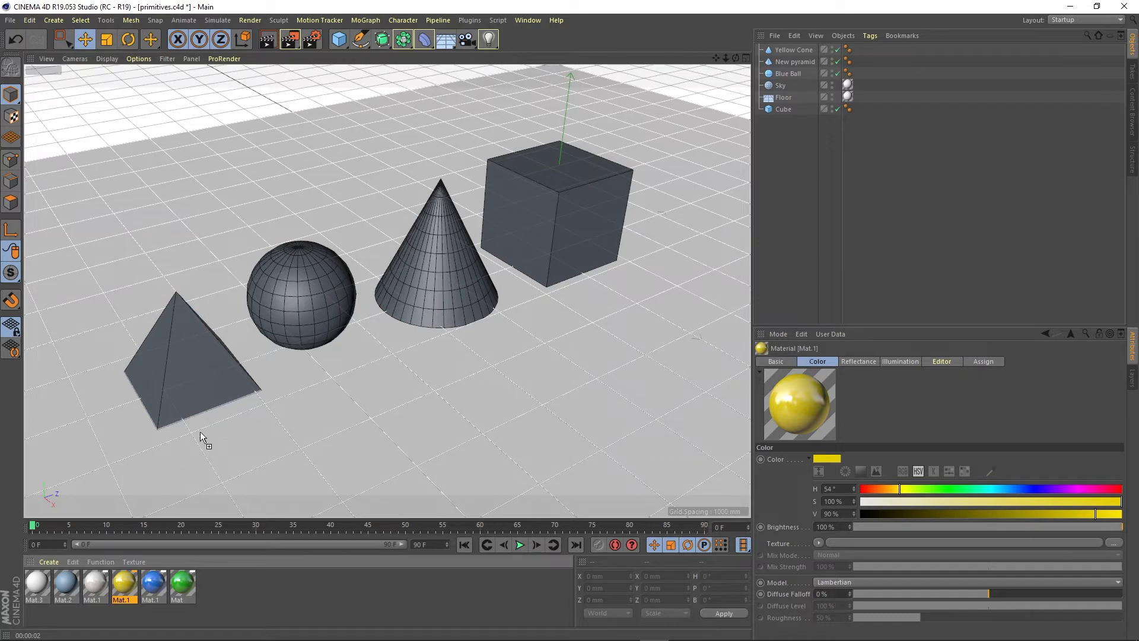
left_click_drag(294, 403, 447, 252)
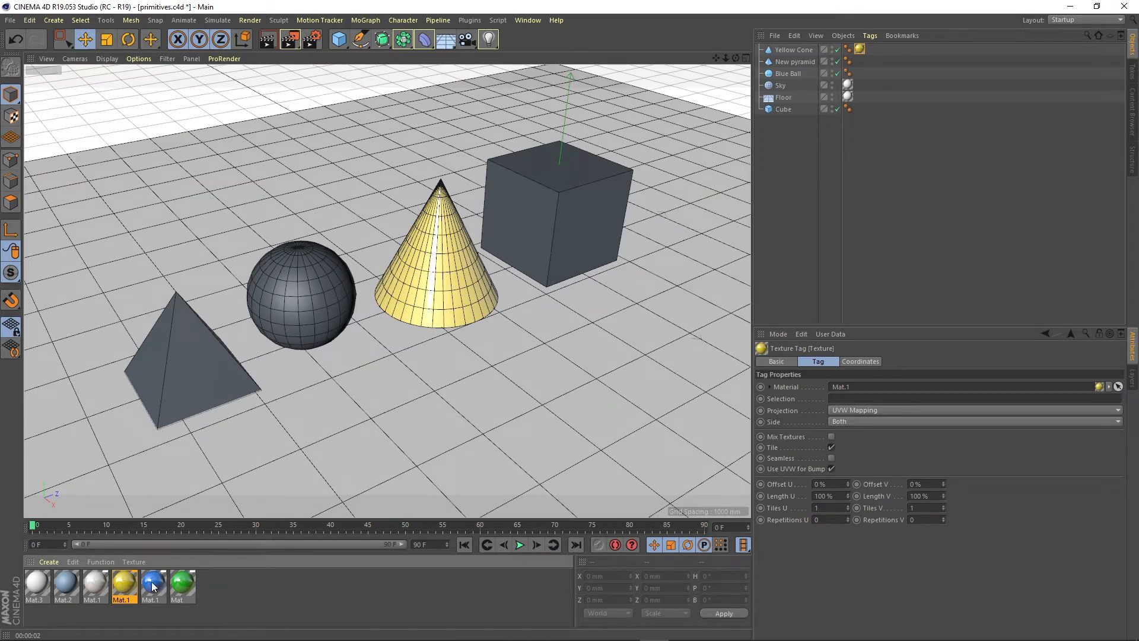
left_click_drag(152, 585, 383, 402)
left_click_drag(513, 289, 785, 73)
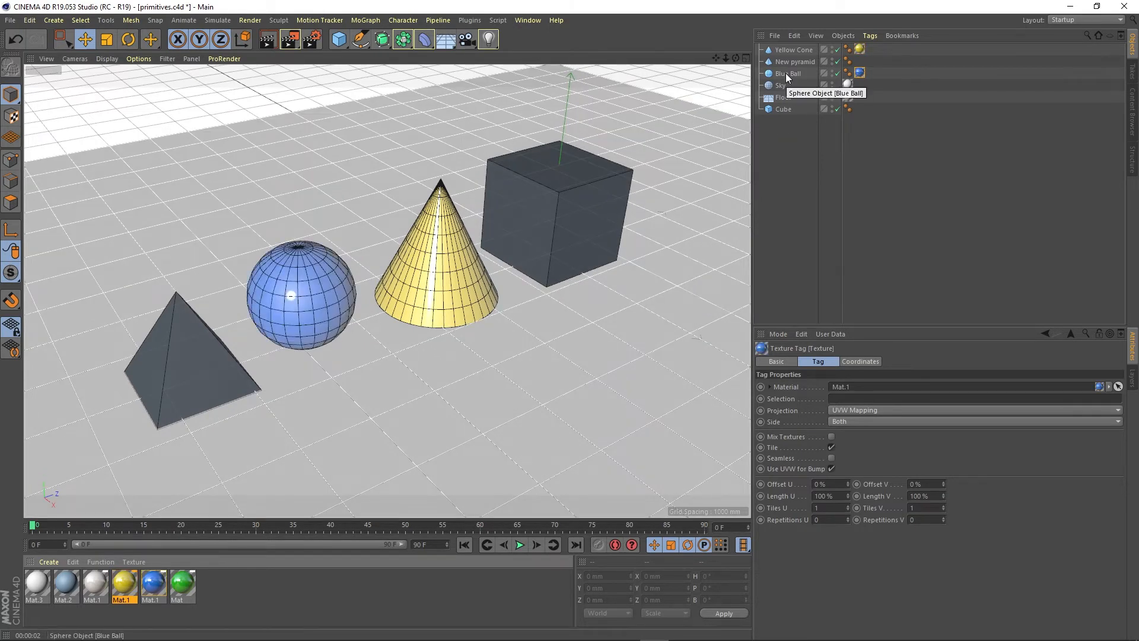
Step: Add the green material and the yellow material to Blue Ball in addition to its blue one
left_click(287, 300)
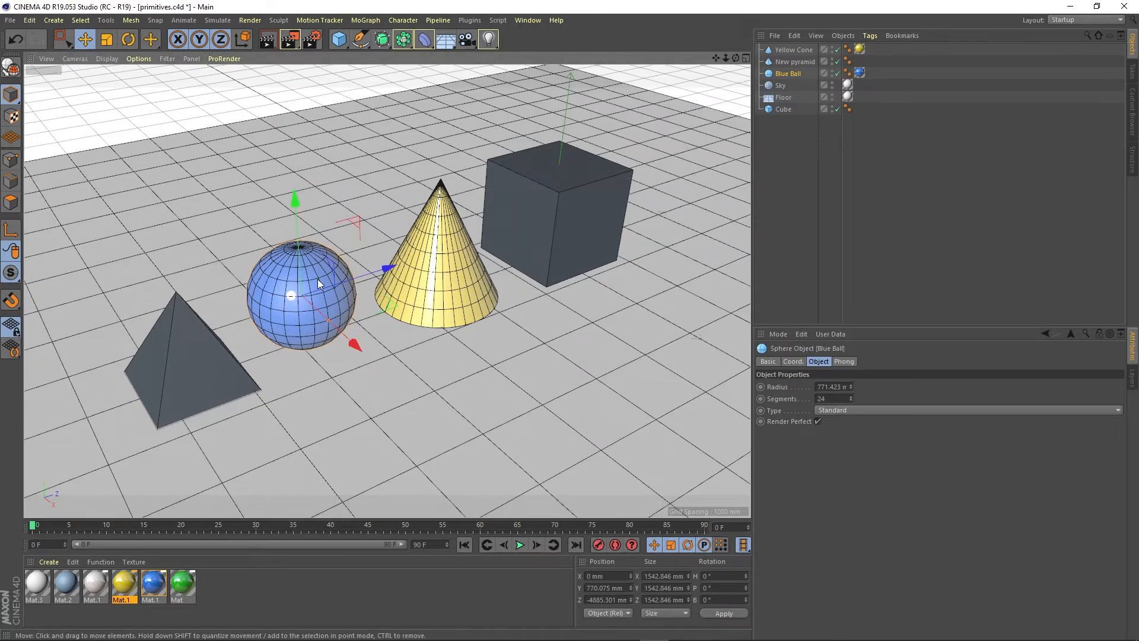
left_click(859, 73)
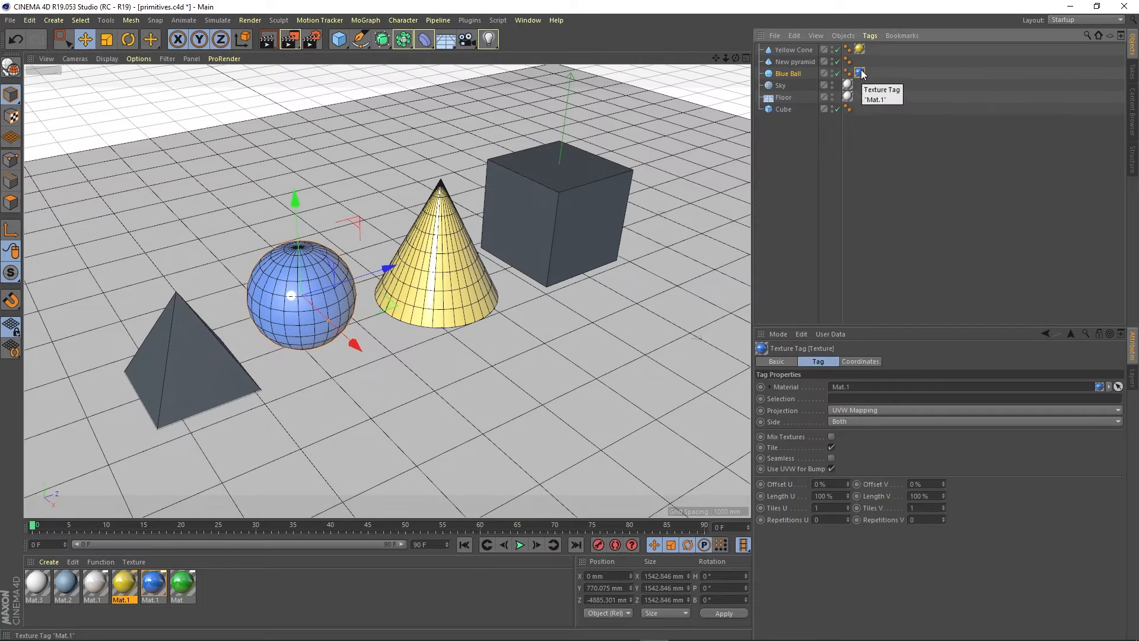
left_click(861, 49)
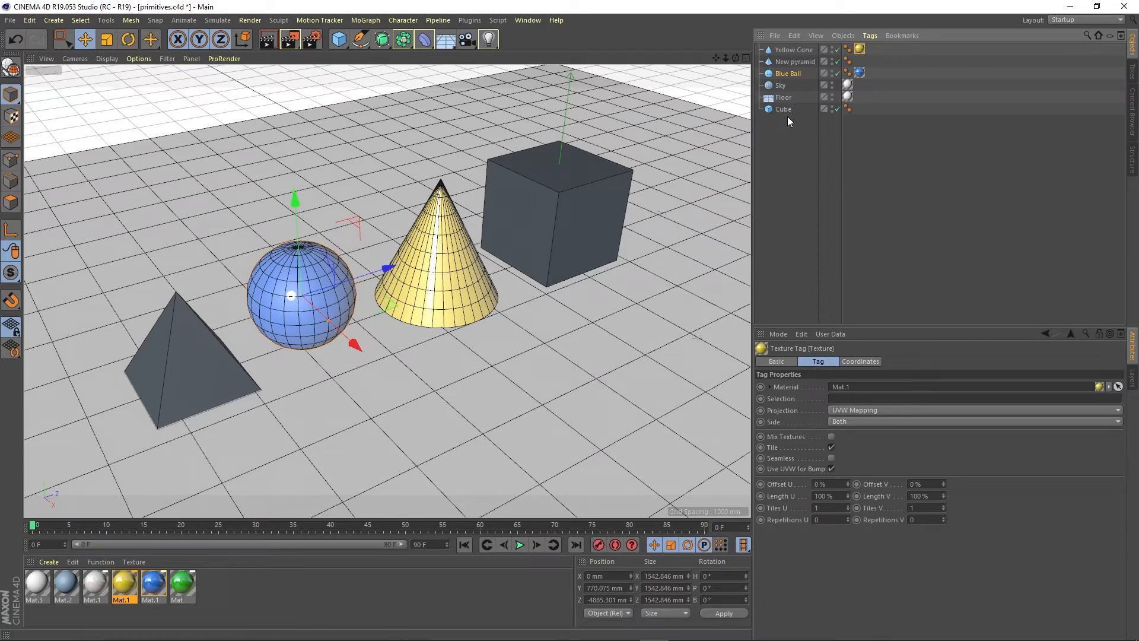
left_click(861, 73)
left_click_drag(181, 587, 786, 69)
left_click_drag(123, 586, 792, 76)
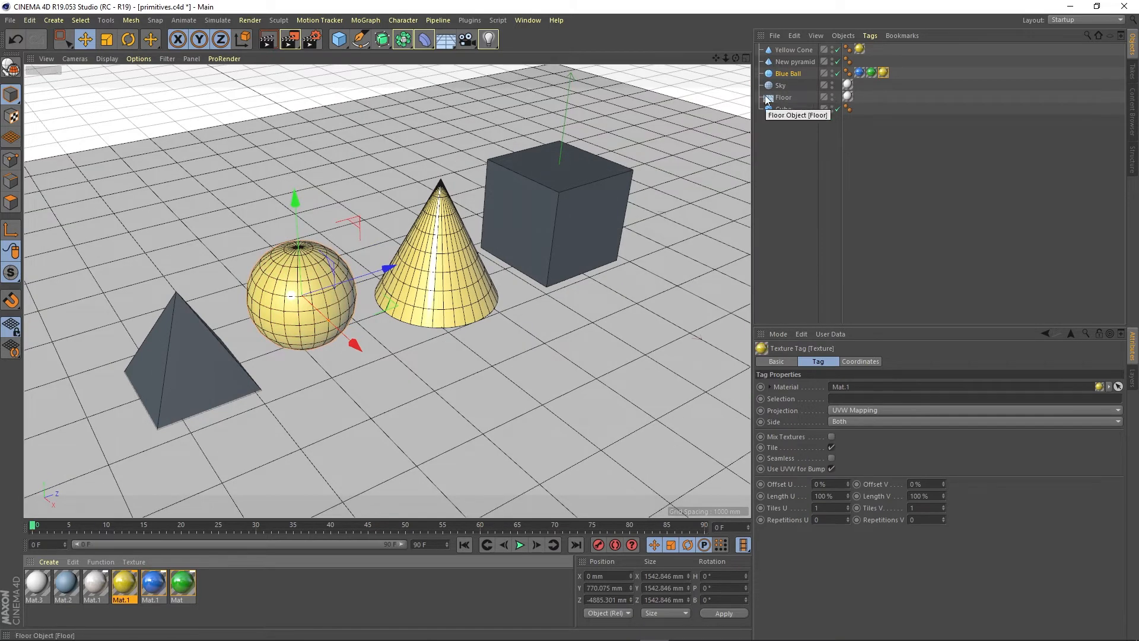
Step: Delete the green and blue texture tags from Blue Ball, keeping the yellow one
left_click(871, 73)
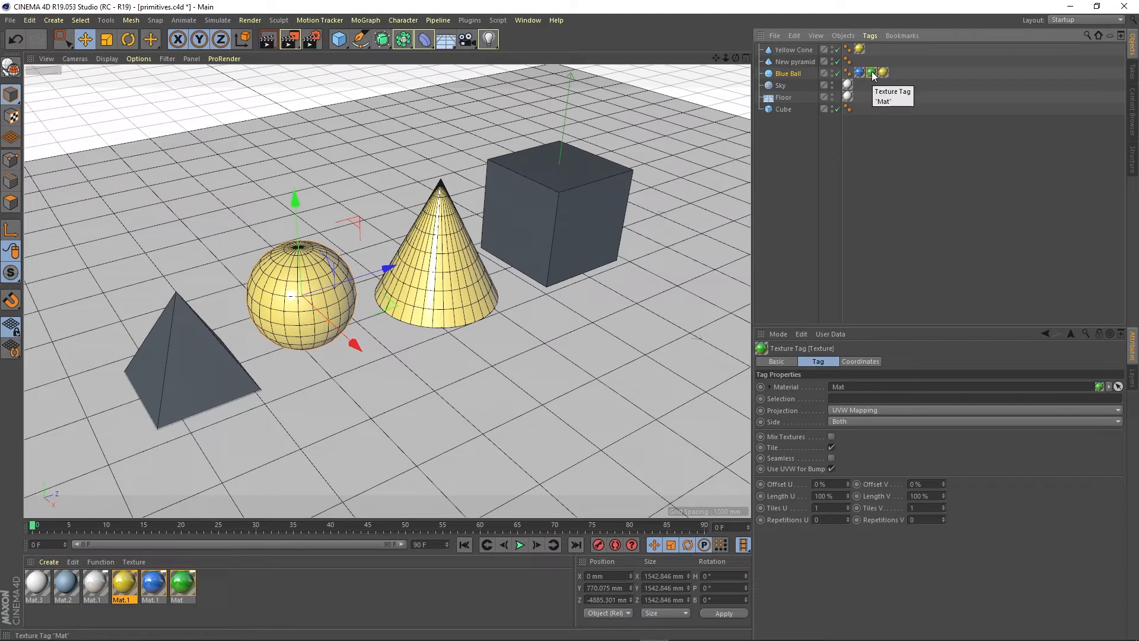
key("Delete")
left_click(858, 72)
key("Delete")
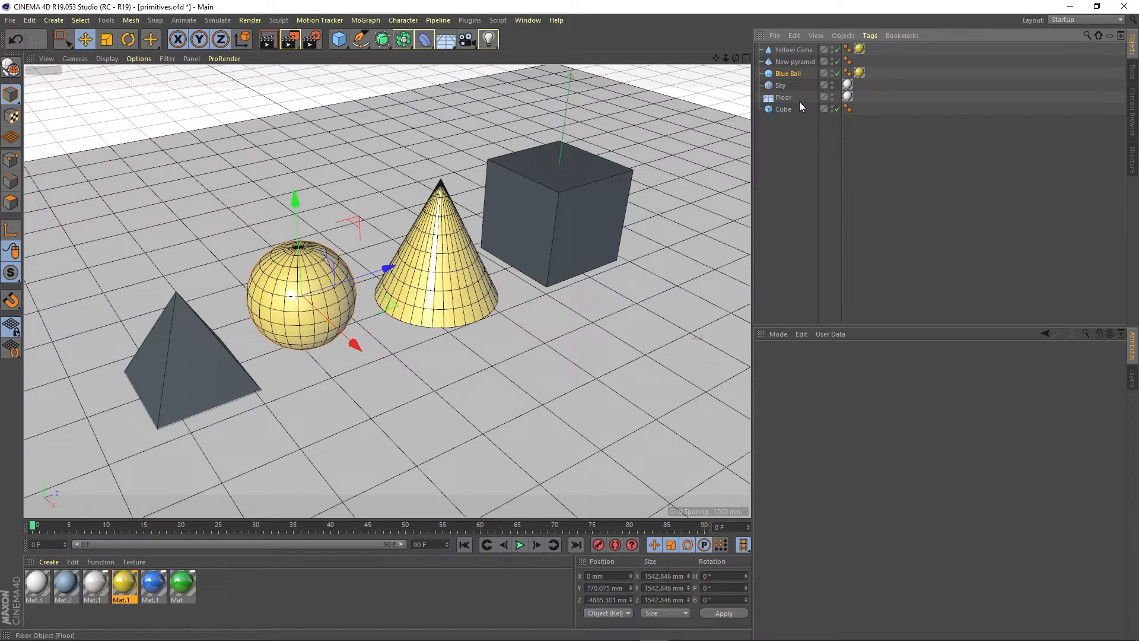
Step: Make Yellow Cone a child of Cube and apply the light grey Mat.1 material to Cube
left_click(790, 51)
left_click_drag(790, 52, 781, 108)
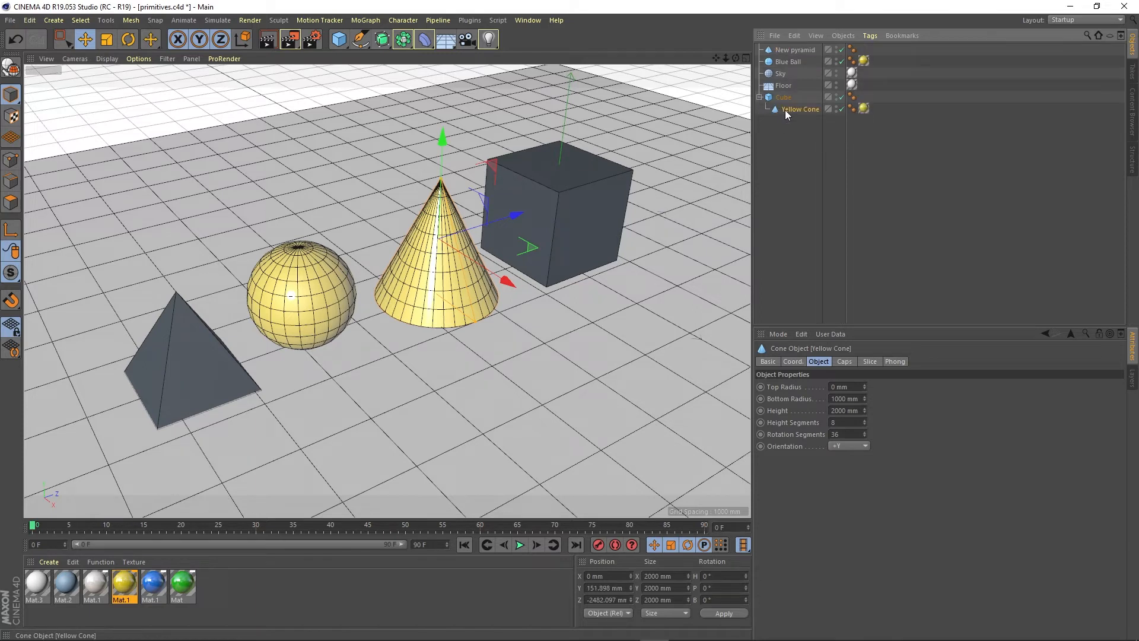
left_click(864, 109)
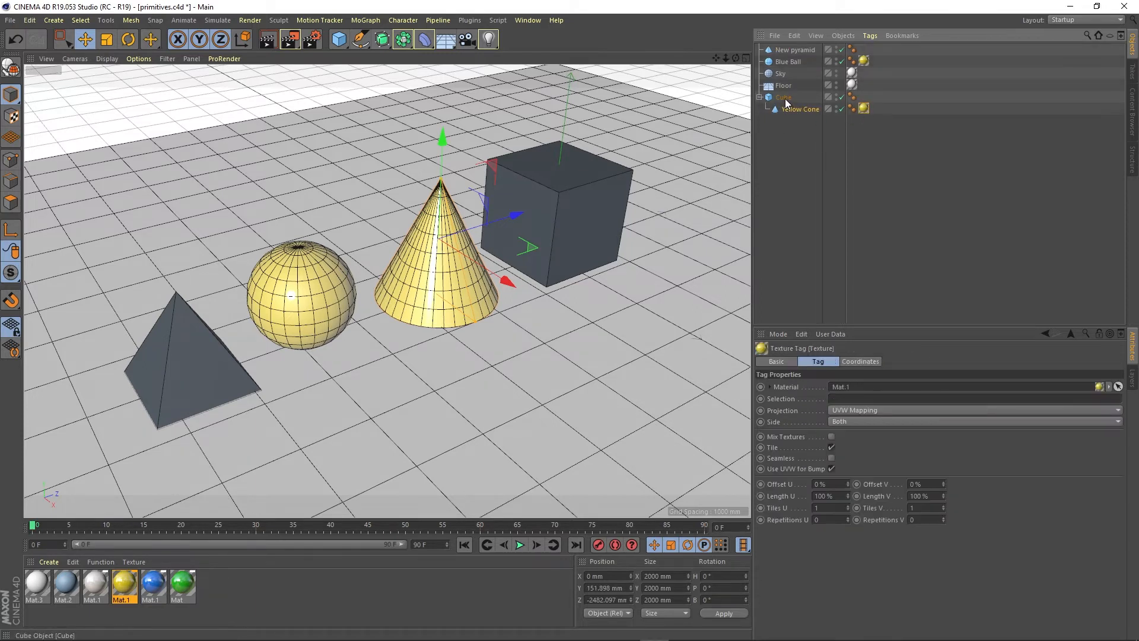
left_click(784, 98)
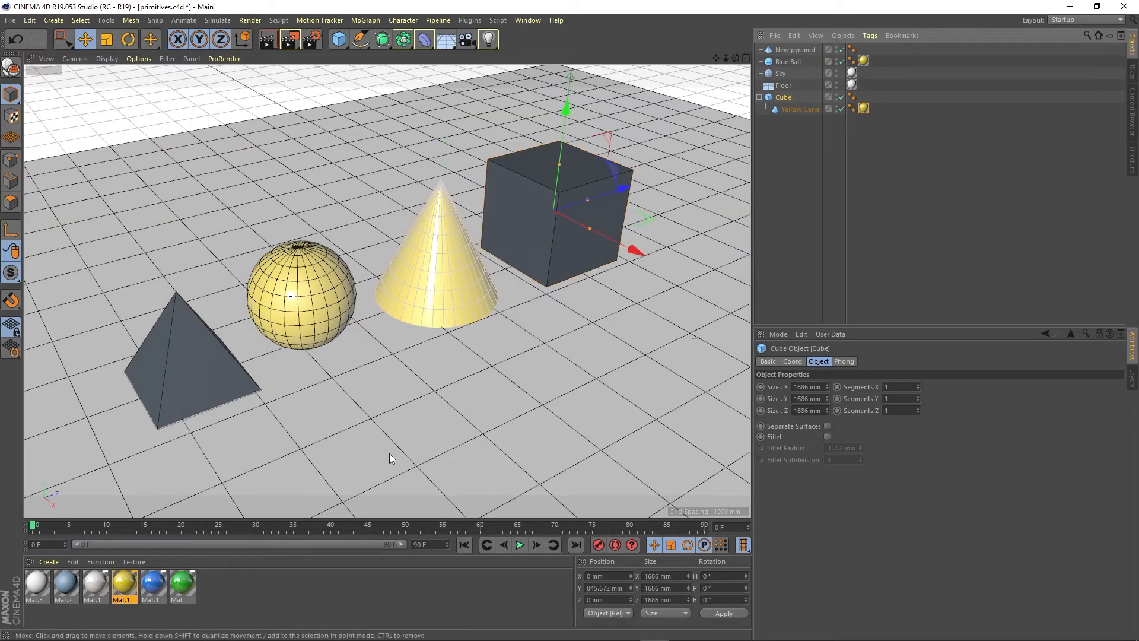
left_click_drag(95, 584, 780, 95)
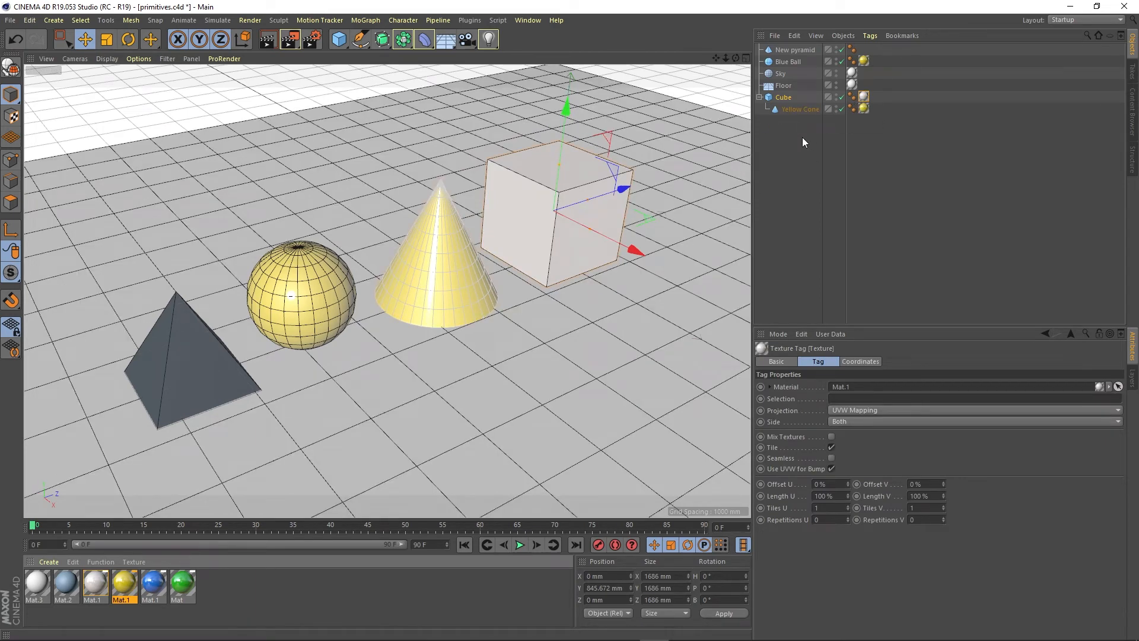
Step: Delete Yellow Cone's own texture tag and replace Cube's material with the blue one
left_click(864, 109)
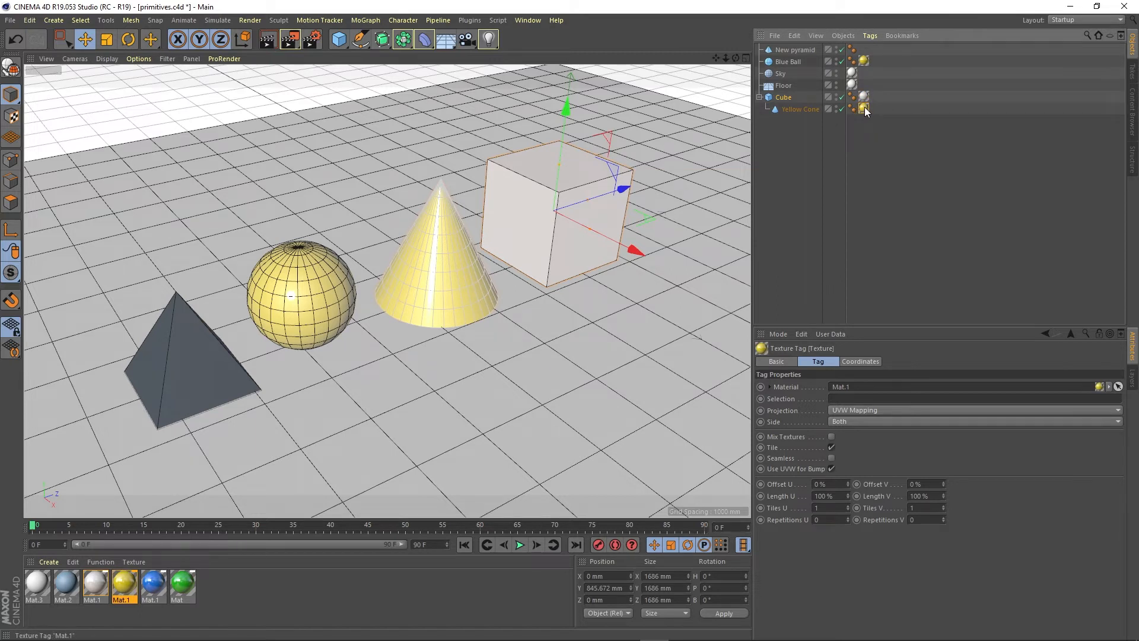
key("Delete")
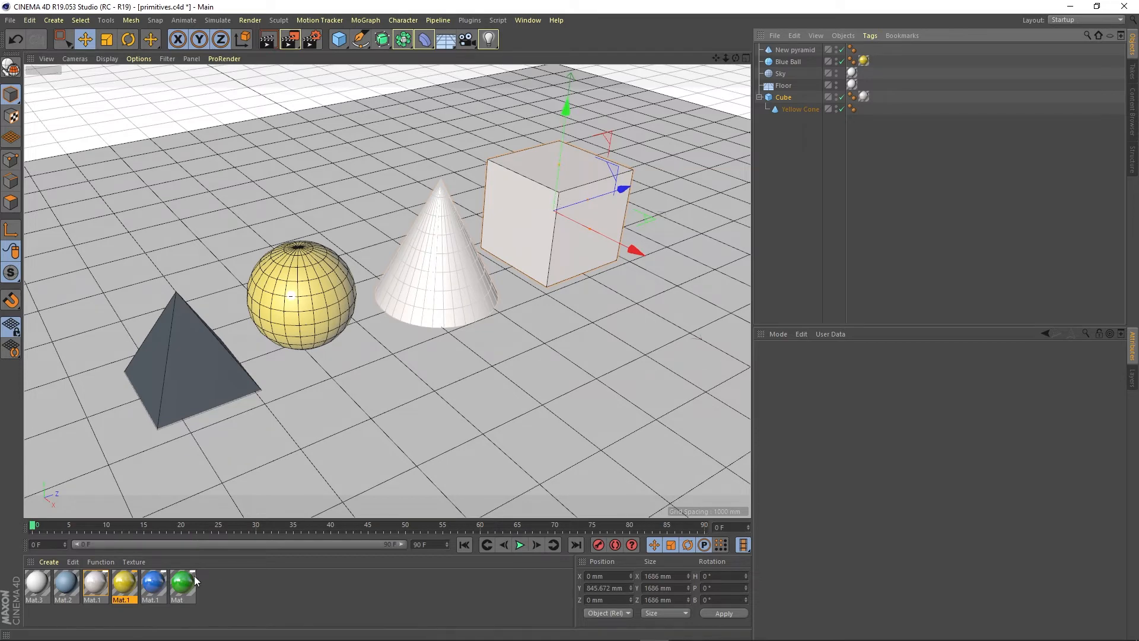
left_click_drag(159, 588, 865, 99)
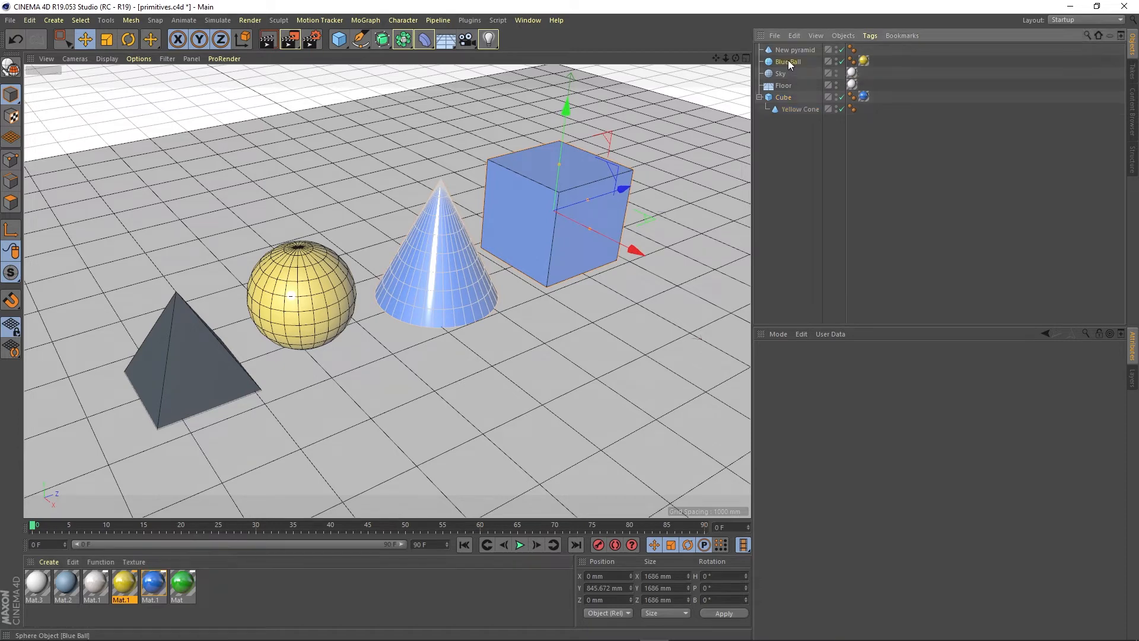
Step: Make Blue Ball a child of Cube and delete the ball's yellow texture tag
left_click_drag(789, 61, 784, 98)
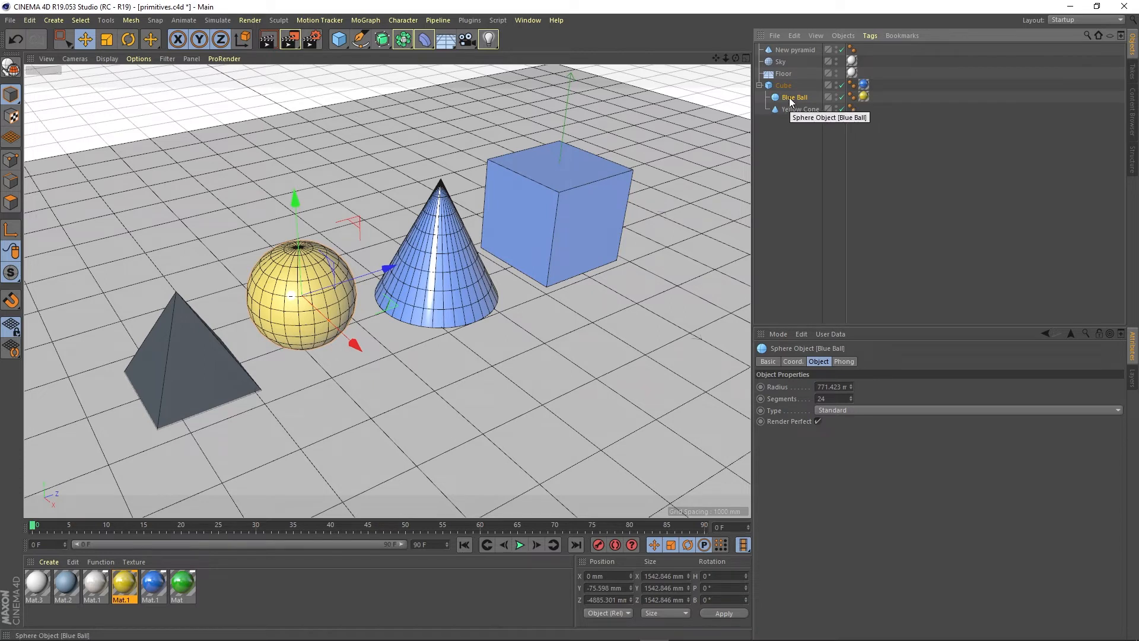
left_click(864, 97)
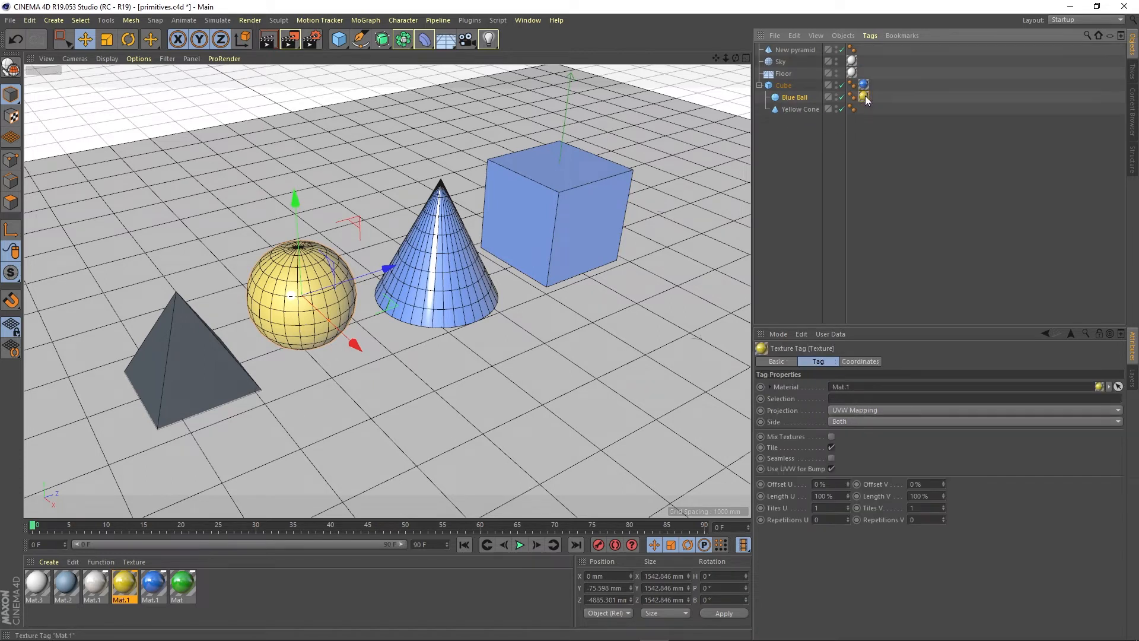
key("Delete")
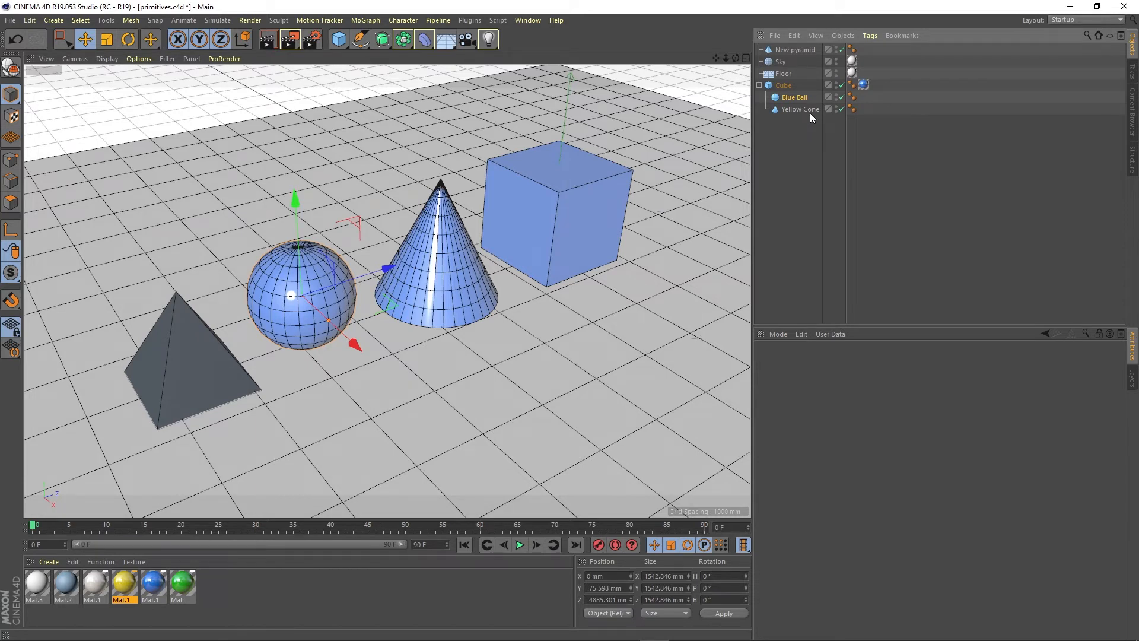
Step: Move Yellow Cone and Blue Ball out of Cube to the end of the list and toggle the enabled state of Blue Ball, Cube and New pyramid
left_click_drag(789, 108, 796, 133)
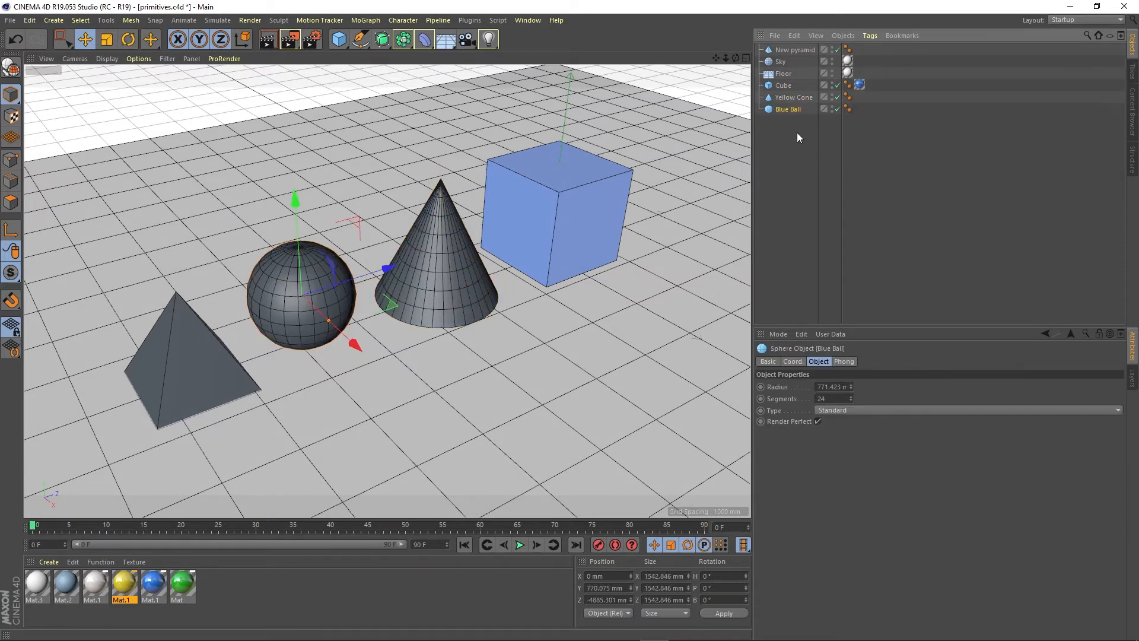
left_click(838, 109)
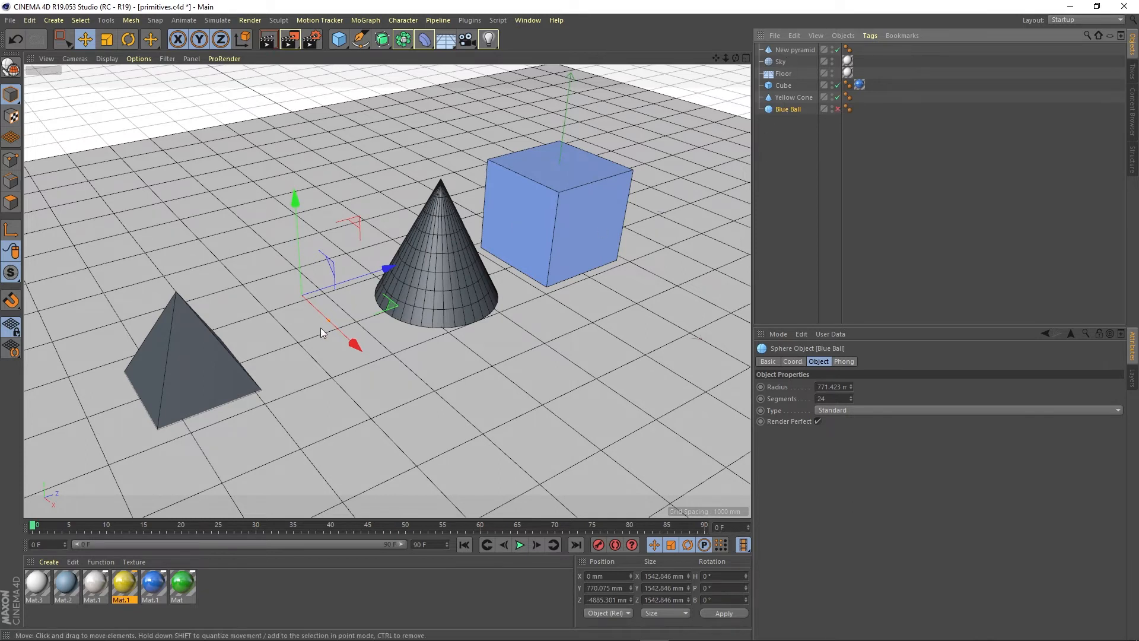
left_click(837, 85)
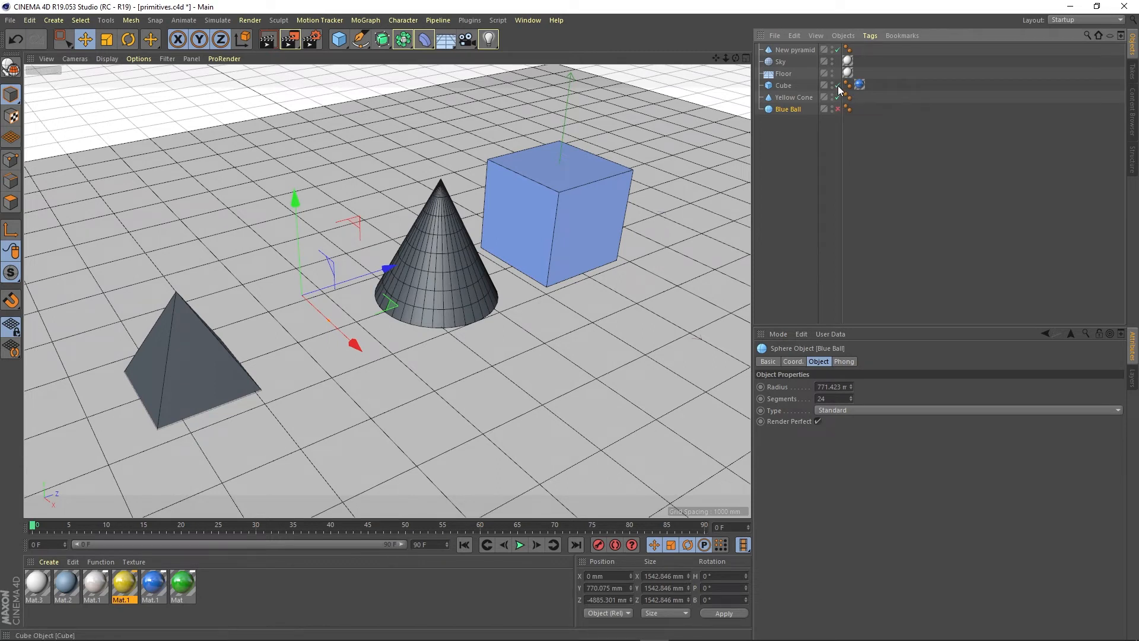
left_click(838, 50)
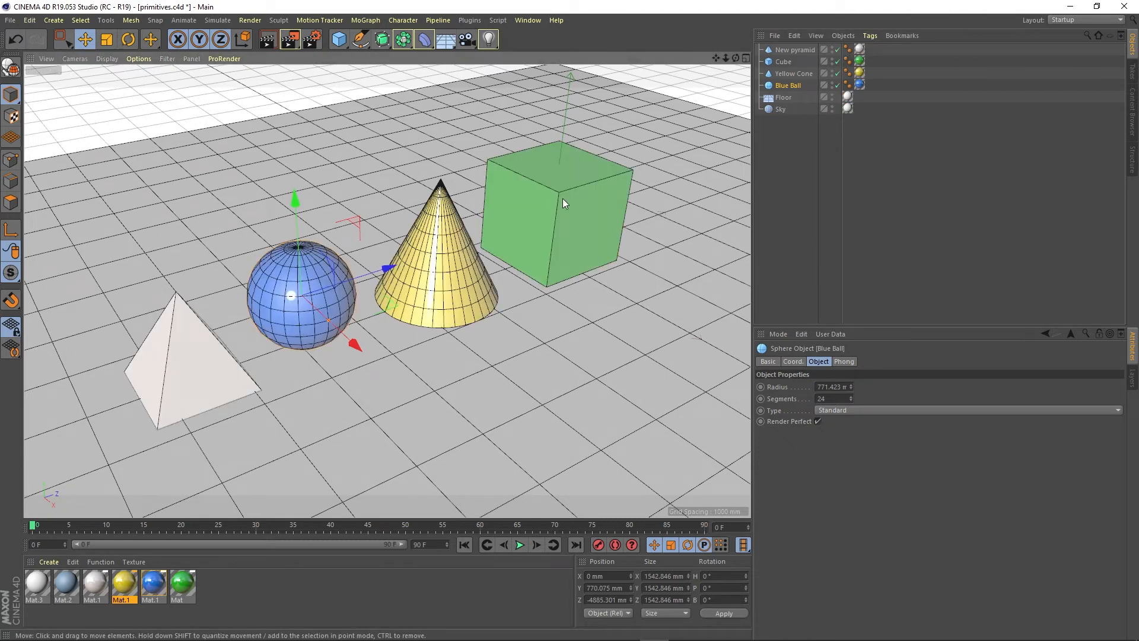
Step: Add a new cube behind the other shapes, and place a copy of the green Cube in front of the original
left_click_drag(339, 39, 387, 59)
left_click_drag(624, 302, 395, 175)
left_click(784, 61)
left_click(789, 74)
key("ctrl+c")
key("ctrl+v")
left_click_drag(646, 254, 756, 309)
Step: Add a light and a camera to the scene
left_click_drag(488, 40, 523, 49)
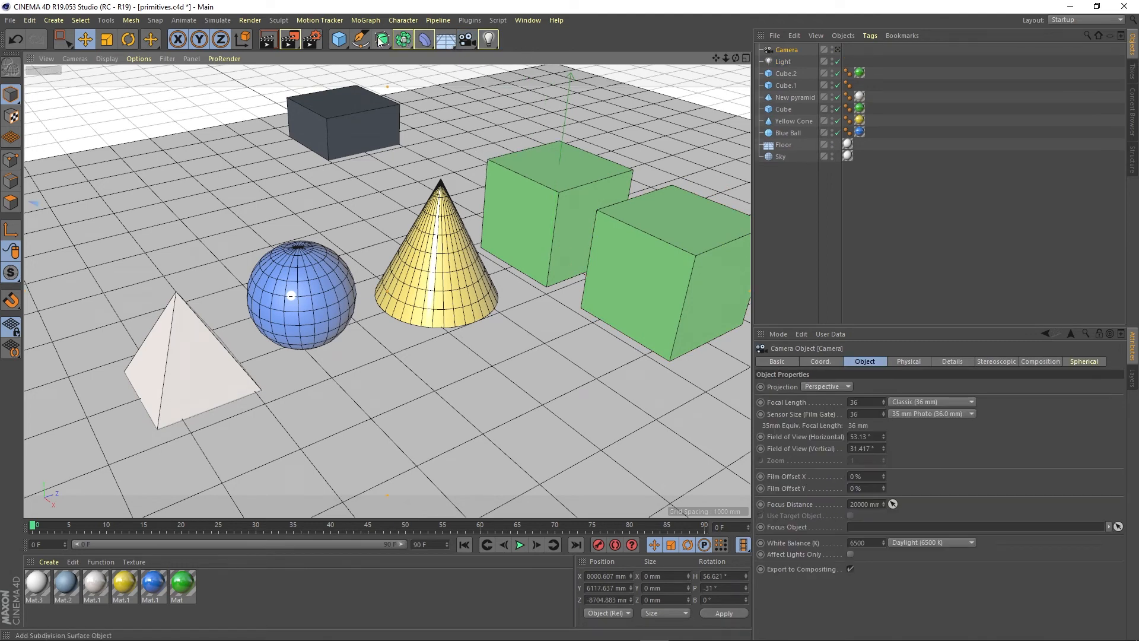
left_click_drag(339, 39, 379, 117)
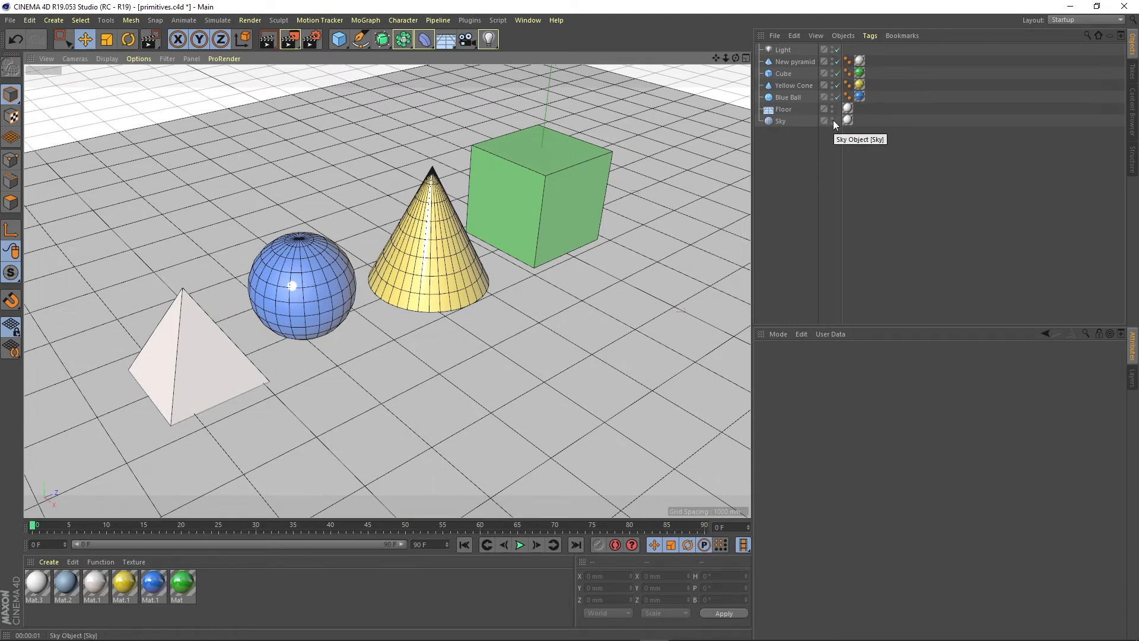
left_click(783, 109)
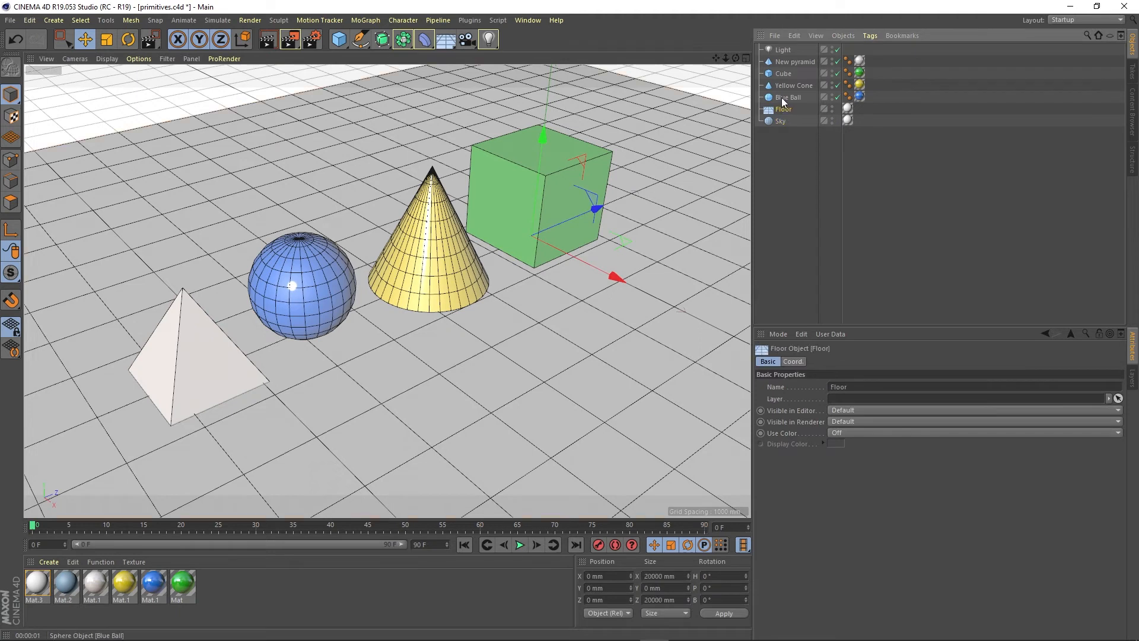
left_click(785, 121)
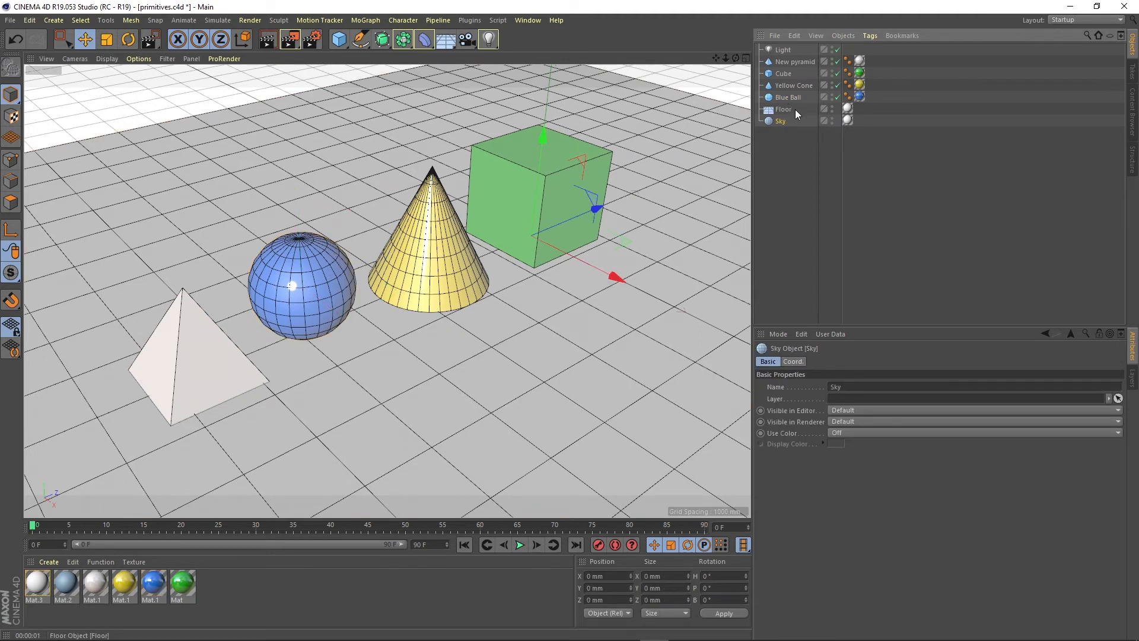
left_click(784, 109)
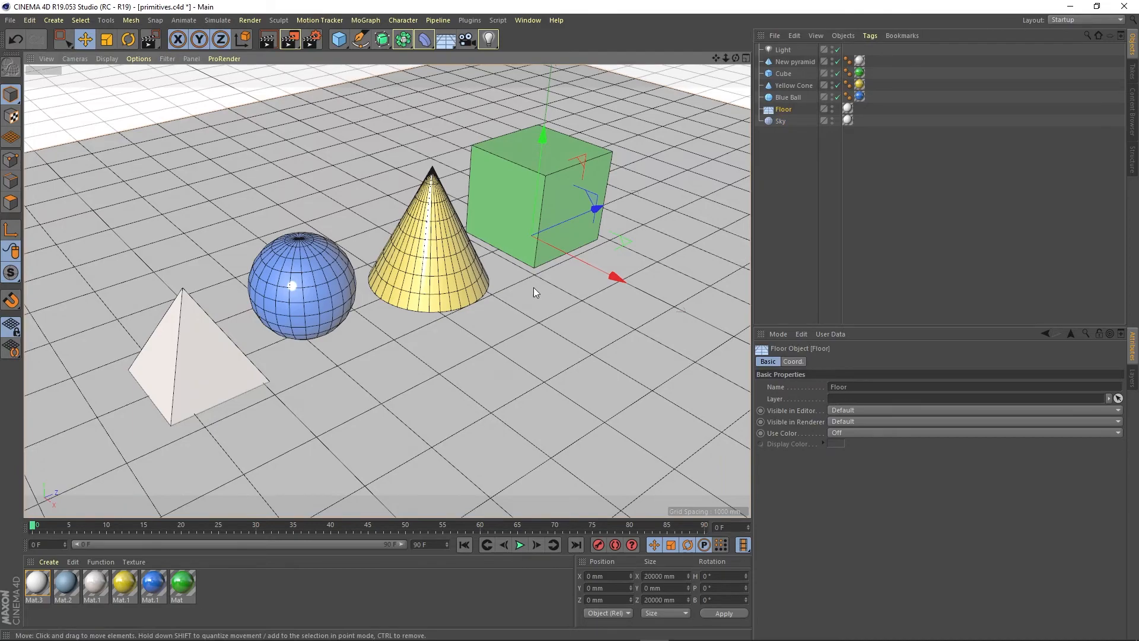
Step: Hide Yellow Cone in the editor only and render the view
left_click_drag(492, 305, 365, 359, "alt")
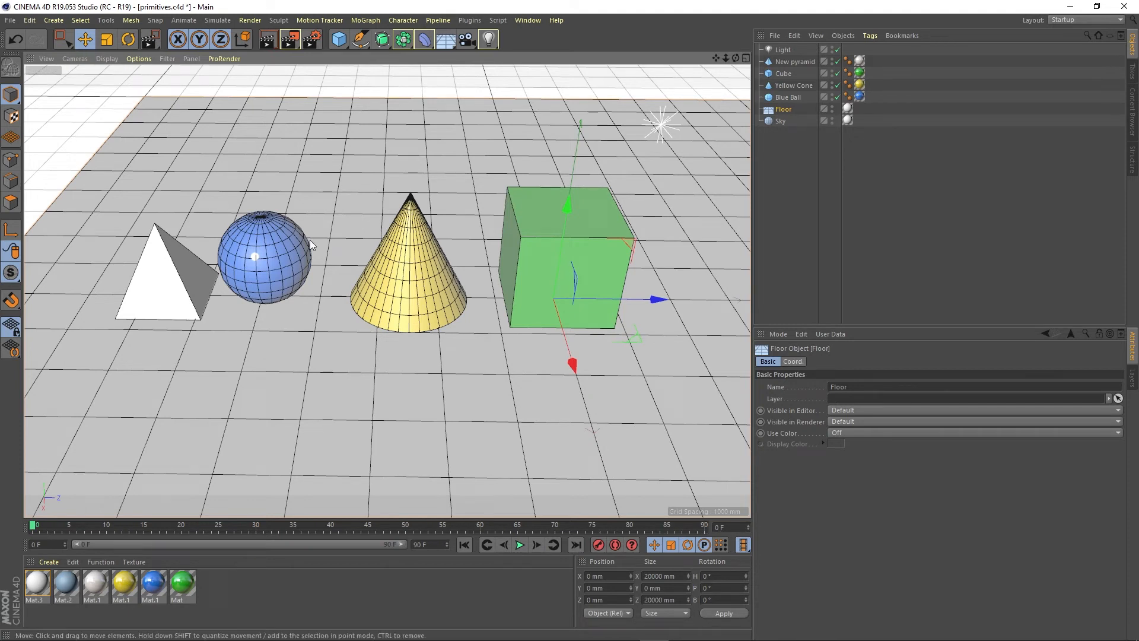
left_click(429, 284)
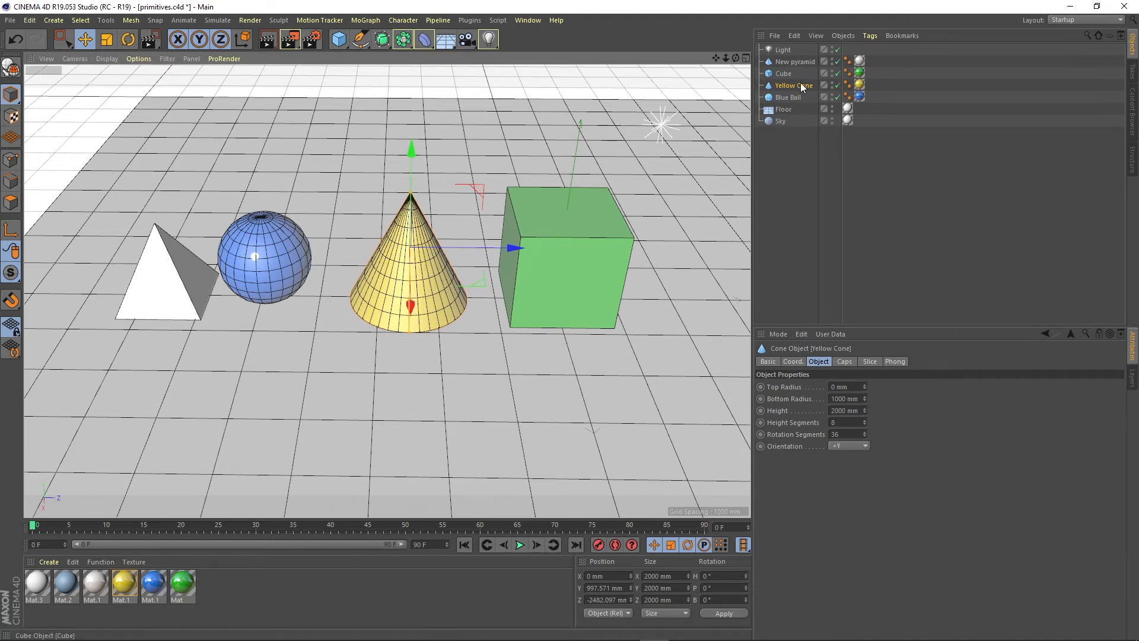
left_click(832, 83)
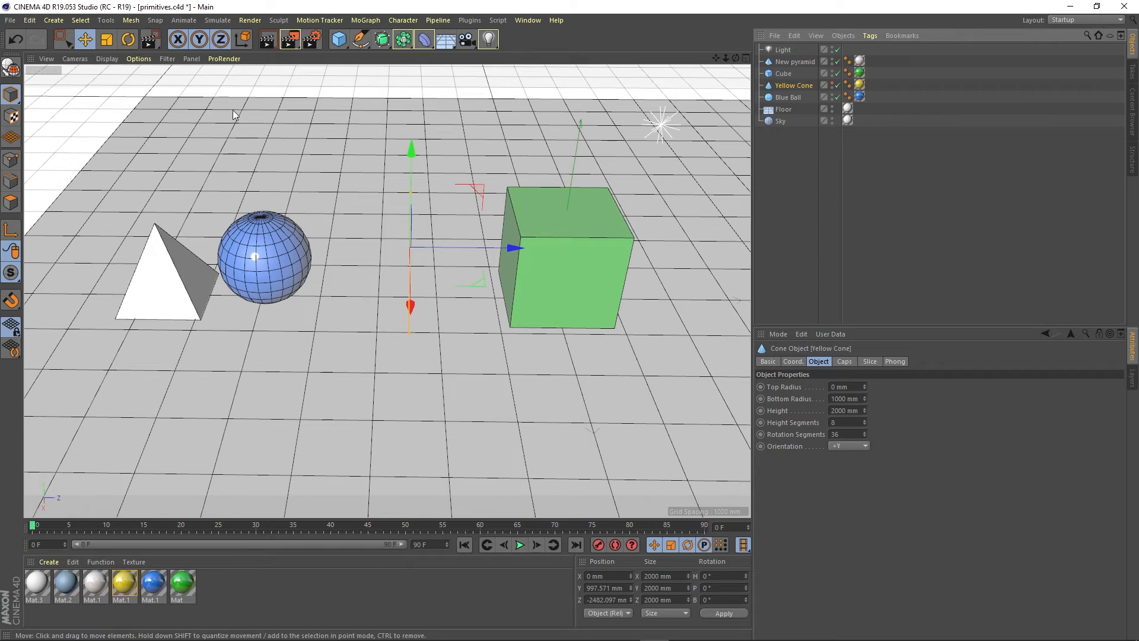
key("ctrl+r")
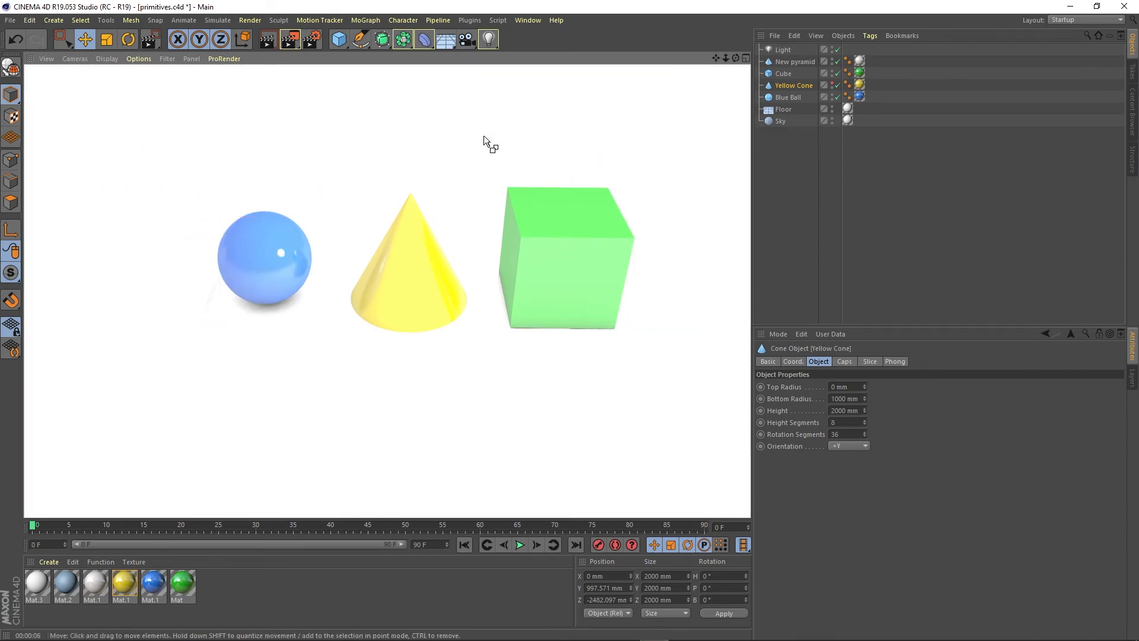
Step: Render a region of the view spanning the area between the blue ball and the green cube, where Yellow Cone is hidden
left_click(422, 254)
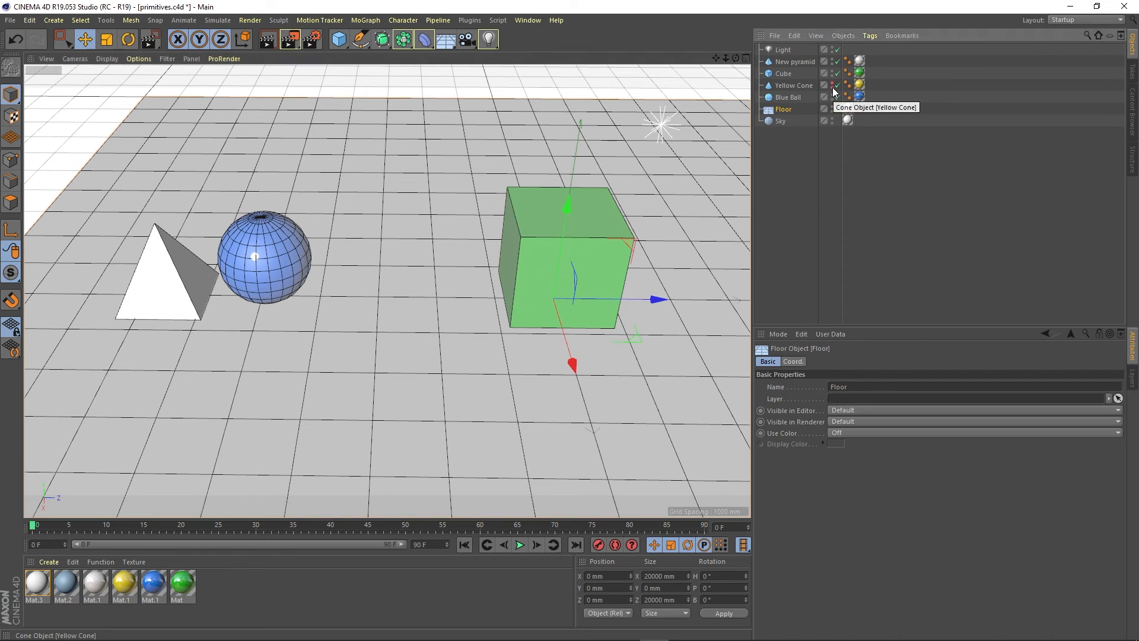
left_click(249, 20)
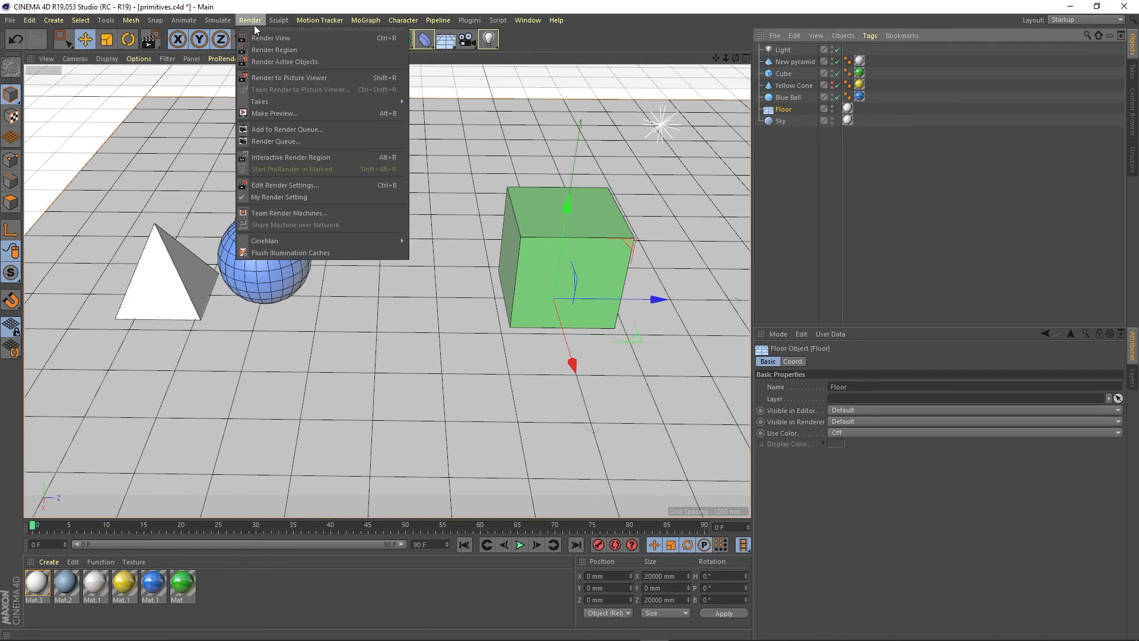
left_click(261, 51)
left_click_drag(287, 153, 552, 390)
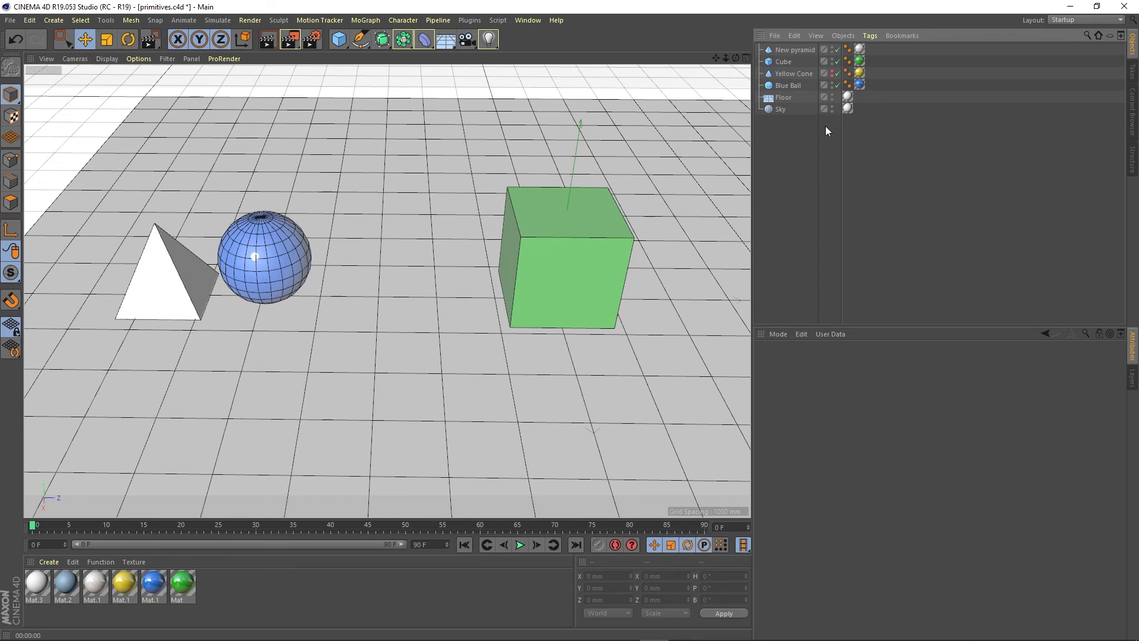
Step: Restore Yellow Cone's visibility in the editor, select it in the viewport, and hide it in the editor again
left_click(831, 72)
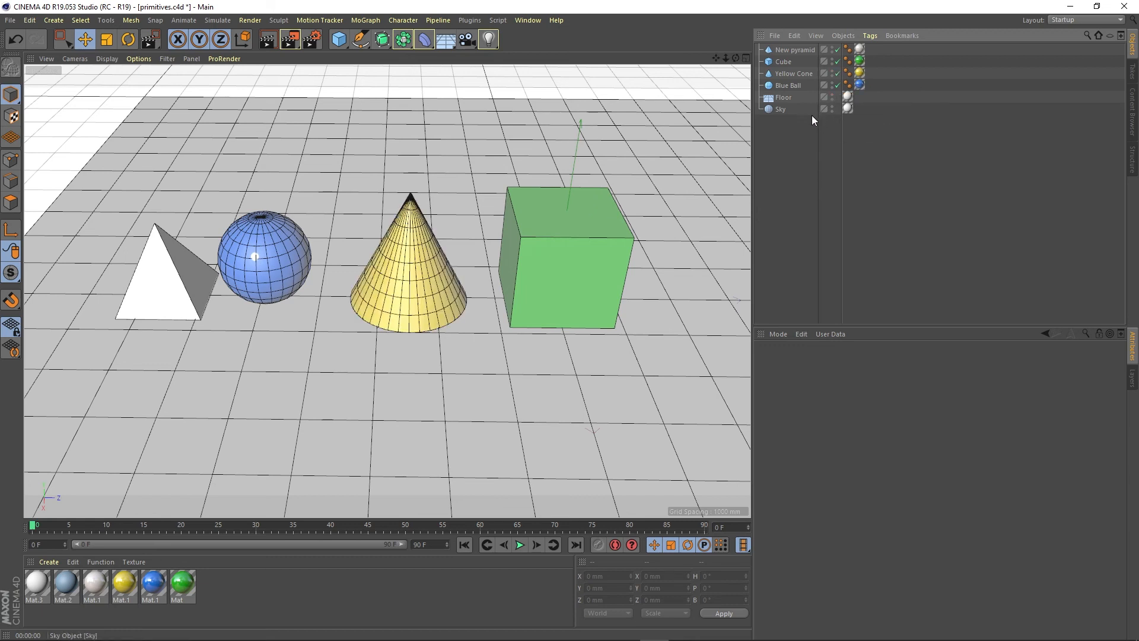
left_click(425, 267)
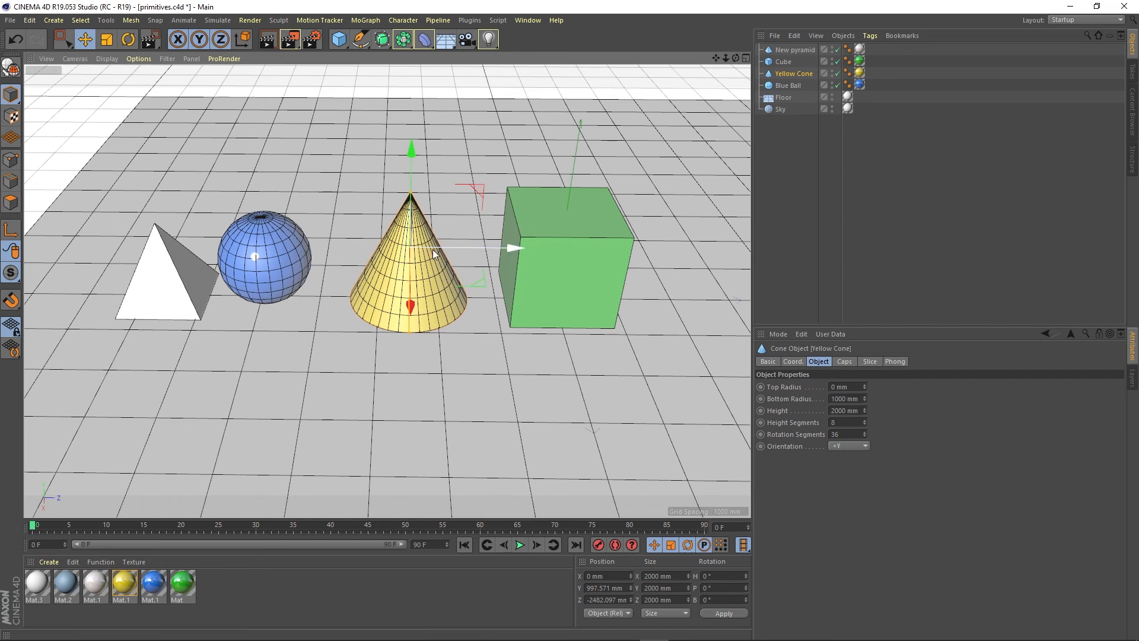
double_click(832, 70)
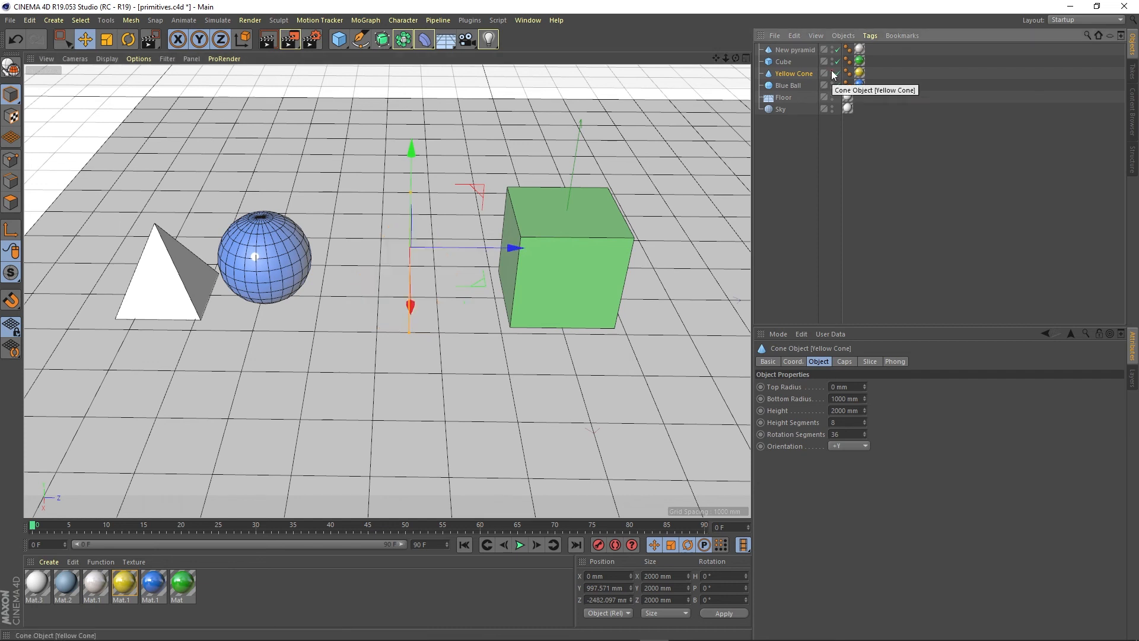